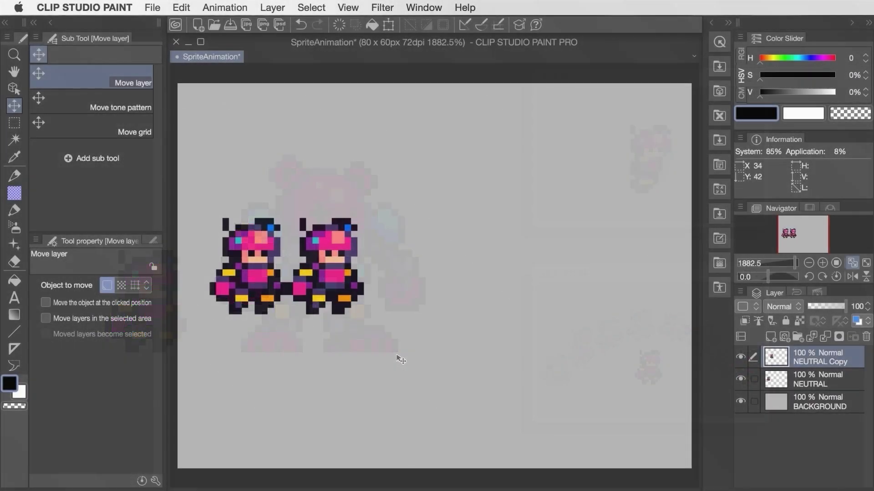
# Move the NEUTRAL Copy sprite right until it stands clear of the original sprite.
pyautogui.press('Right')
pyautogui.press('Right')
pyautogui.press('Right')
pyautogui.press('Right')
pyautogui.press('Right')
# Select the pink hand of the copied sprite, shift it two pixels right and one pixel up, and deselect.
pyautogui.press('m')
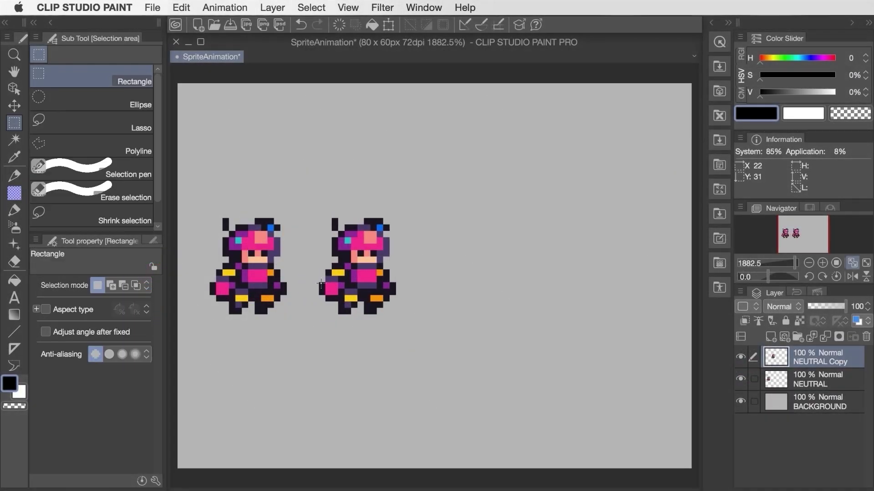
pyautogui.moveTo(321, 286); pyautogui.dragTo(342, 299)
pyautogui.press('k')
pyautogui.press('Right')
pyautogui.press('Right')
pyautogui.press('Up')
pyautogui.press('m')
pyautogui.press('super+d')
# Raise the second sprite's body one pixel and reshape its legs into a wide running stride using the dark outline colour.
pyautogui.press('p')
pyautogui.keyDown('alt'); pyautogui.click(340, 298); pyautogui.keyUp('alt')
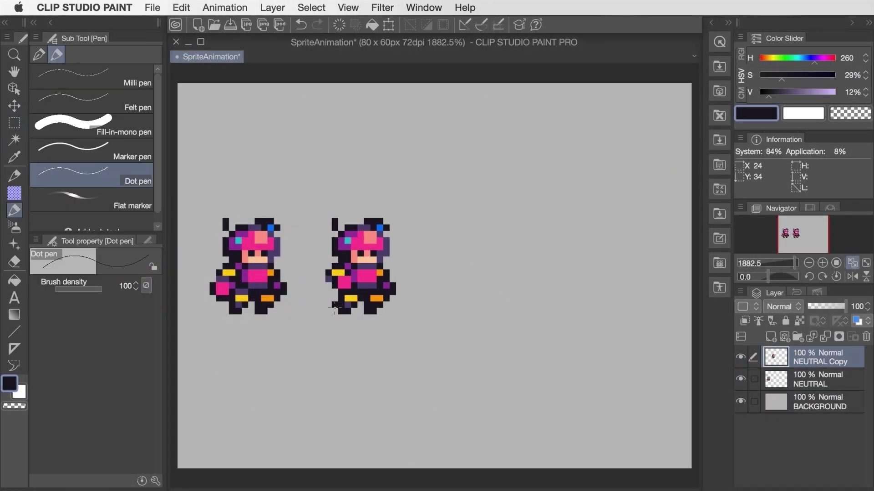
pyautogui.press('m')
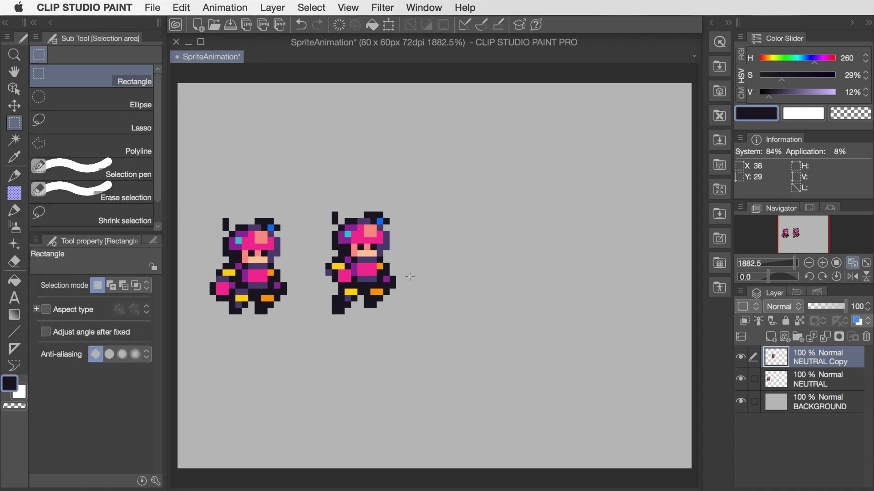
pyautogui.press('p')
pyautogui.press('e')
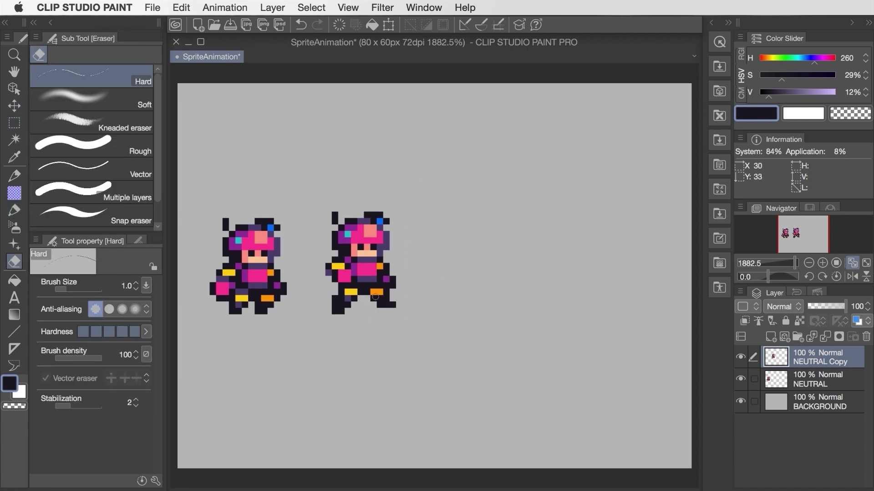
pyautogui.press('m')
pyautogui.press('e')
# Repaint the second sprite's front arm with sampled sprite colours, moving the yellow cuff inward and up toward the chest.
pyautogui.press('p')
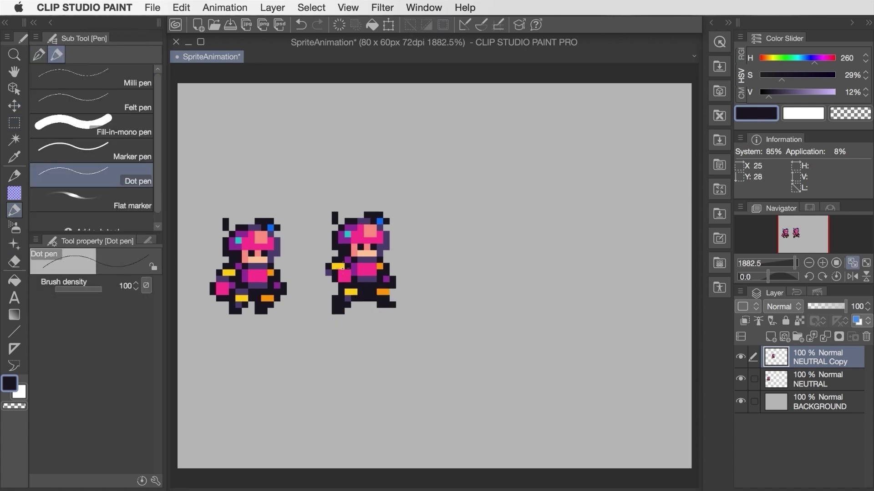
pyautogui.keyDown('alt'); pyautogui.click(341, 266); pyautogui.keyUp('alt')
pyautogui.press('x')
pyautogui.keyDown('alt'); pyautogui.click(335, 273); pyautogui.keyUp('alt')
pyautogui.moveTo(341, 260); pyautogui.dragTo(335, 273)
pyautogui.keyDown('alt'); pyautogui.click(328, 273); pyautogui.keyUp('alt')
# Erase the second sprite's purple rear hand and add a dark outline pixel to the inner leg.
pyautogui.press('e')
pyautogui.moveTo(392, 286); pyautogui.dragTo(392, 278)
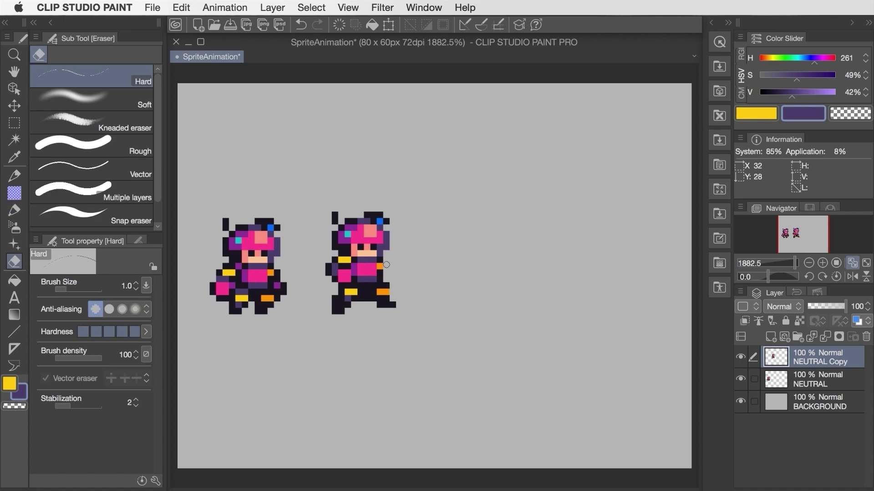
pyautogui.press('p')
pyautogui.keyDown('alt'); pyautogui.click(354, 299); pyautogui.keyUp('alt')
pyautogui.click(354, 305)
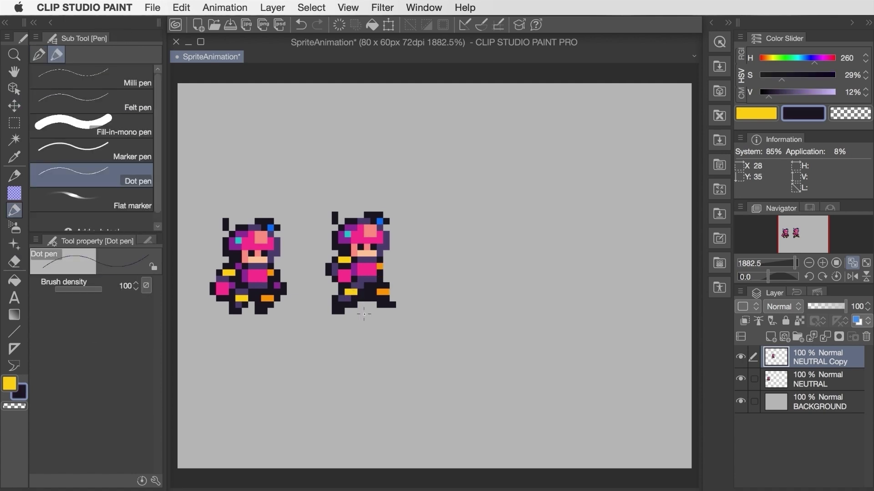
# Duplicate the NEUTRAL layer and move the copy right to form a third sprite beside the second one.
pyautogui.click(786, 378)
pyautogui.press('super+c')
pyautogui.press('super+v')
pyautogui.press('k')
pyautogui.press('Right')
pyautogui.press('Right')
pyautogui.press('Right')
pyautogui.press('Right')
pyautogui.press('Right')
pyautogui.press('Right')
pyautogui.press('Right')
pyautogui.press('Right')
pyautogui.press('Right')
pyautogui.press('Right')
pyautogui.press('Right')
pyautogui.press('Right')
pyautogui.press('Right')
pyautogui.press('Right')
pyautogui.press('Right')
pyautogui.press('Right')
pyautogui.press('Right')
pyautogui.press('Right')
pyautogui.press('Right')
pyautogui.press('Right')
# Select the third sprite's orange-cuffed leg and bring it inward so both legs stand close together.
pyautogui.press('p')
pyautogui.press('k')
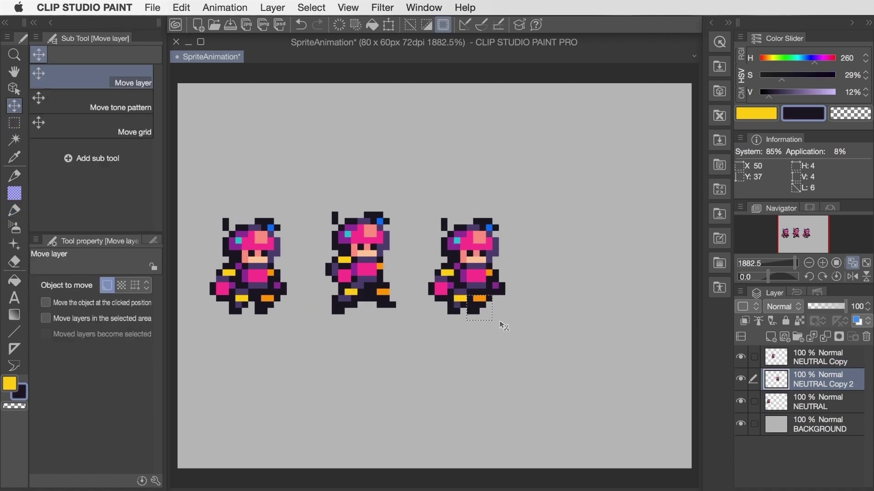
pyautogui.press('m')
pyautogui.press('k')
pyautogui.press('e')
pyautogui.press('p')
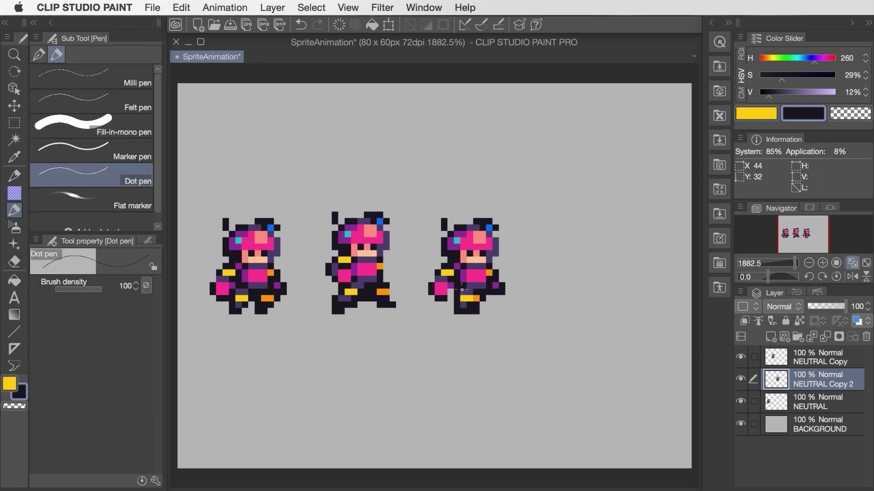
# Select the third sprite's pink hand and raise it one pixel.
pyautogui.press('m')
pyautogui.press('k')
pyautogui.moveTo(426, 283)
pyautogui.mouseDown()
pyautogui.moveTo(452, 314)
pyautogui.moveTo(465, 286)
pyautogui.moveTo(503, 282)
pyautogui.moveTo(450, 311)
pyautogui.mouseUp()
pyautogui.press('Up')
# Retouch the third sprite's rear hand pixels with the sampled purple and the eraser, and undo the last stroke.
pyautogui.press('p')
pyautogui.keyDown('alt'); pyautogui.click(496, 287); pyautogui.keyUp('alt')
pyautogui.press('e')
pyautogui.press('p')
pyautogui.press('e')
pyautogui.press('p')
pyautogui.press('super+z')
# Place the second sprite's layer below the third sprite's layer and rename them RUN 1 and RUN 2/4.
pyautogui.moveTo(816, 362); pyautogui.dragTo(816, 386)
pyautogui.doubleClick(816, 386)
pyautogui.write('RUN 1')
pyautogui.doubleClick(816, 362)
pyautogui.write('RUN 2/4')
# Duplicate the RUN 1 layer as RUN 3 and move its sprite to the right of the other three.
pyautogui.click(811, 386)
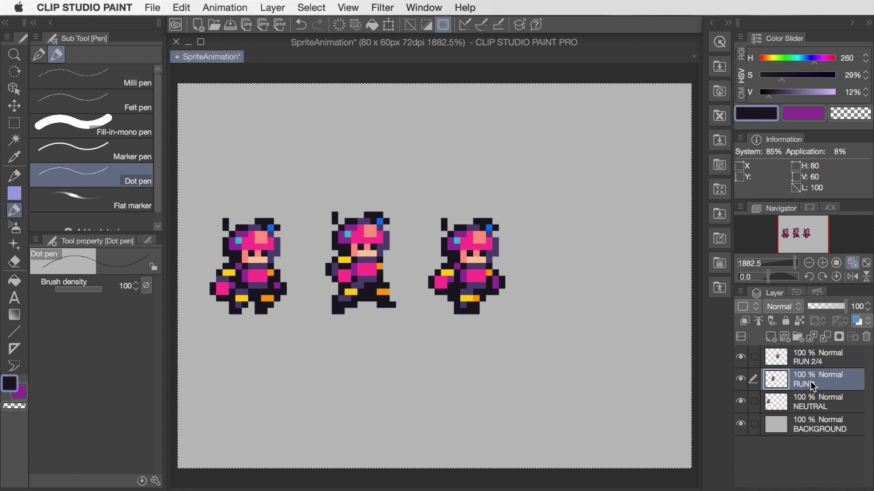
pyautogui.write('RUN 3k')
pyautogui.moveTo(376, 325); pyautogui.dragTo(594, 325)
# Repaint both arms of the RUN 3 sprite stretched outward, with orange and yellow cuffs and purple and pink hands.
pyautogui.keyDown('alt'); pyautogui.click(573, 270); pyautogui.keyUp('alt')
pyautogui.moveTo(605, 273)
pyautogui.mouseDown()
pyautogui.moveTo(618, 267)
pyautogui.moveTo(608, 278)
pyautogui.mouseUp()
pyautogui.press('x')
pyautogui.keyDown('alt'); pyautogui.click(598, 275); pyautogui.keyUp('alt')
pyautogui.keyDown('alt'); pyautogui.click(598, 266); pyautogui.keyUp('alt')
pyautogui.click(597, 259)
pyautogui.keyDown('alt'); pyautogui.click(604, 267); pyautogui.keyUp('alt')
pyautogui.moveTo(547, 260)
pyautogui.mouseDown()
pyautogui.moveTo(545, 280)
pyautogui.moveTo(547, 273)
pyautogui.mouseUp()
pyautogui.keyDown('alt'); pyautogui.click(563, 276); pyautogui.keyUp('alt')
pyautogui.keyDown('alt'); pyautogui.click(554, 266); pyautogui.keyUp('alt')
# Rework the RUN 3 sprite's legs into the opposite stride with swapped orange and yellow cuffs, erasing stray foot pixels.
pyautogui.moveTo(560, 279)
pyautogui.mouseDown()
pyautogui.moveTo(566, 266)
pyautogui.moveTo(560, 279)
pyautogui.moveTo(605, 285)
pyautogui.moveTo(604, 305)
pyautogui.moveTo(566, 298)
pyautogui.moveTo(579, 299)
pyautogui.mouseUp()
pyautogui.press('e')
pyautogui.press('p')
pyautogui.keyDown('alt'); pyautogui.click(566, 298); pyautogui.keyUp('alt')
pyautogui.press('x')
pyautogui.keyDown('alt'); pyautogui.click(578, 291); pyautogui.keyUp('alt')
pyautogui.press('e')
pyautogui.moveTo(553, 312); pyautogui.dragTo(560, 311)
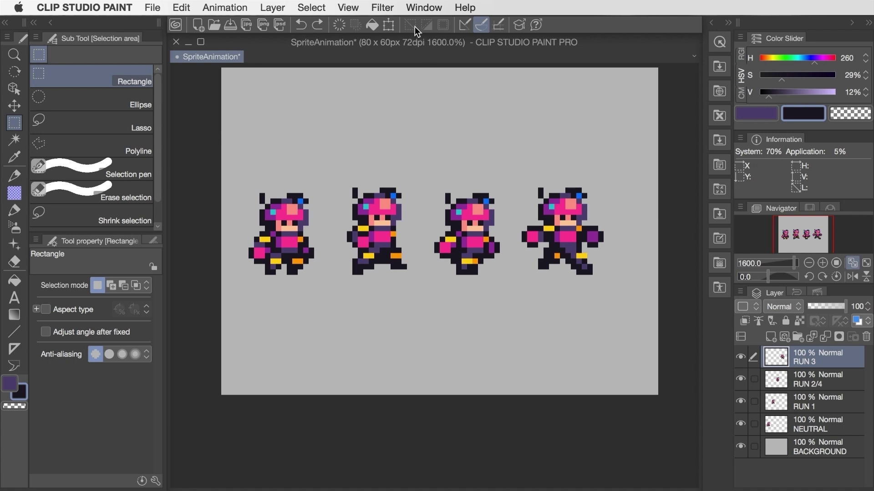
# Show the timeline and create one named Run Cycle (4-Frame) with frame rate 10 and playback time 4.
pyautogui.click(423, 8)
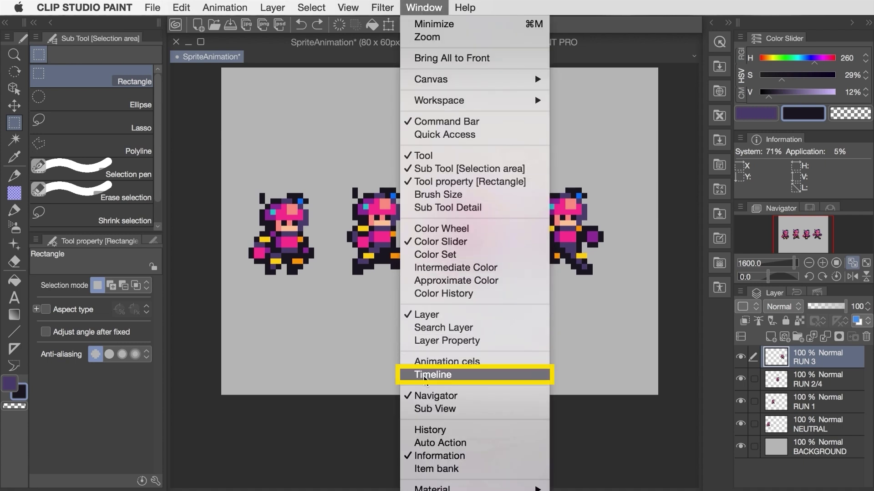
pyautogui.click(483, 378)
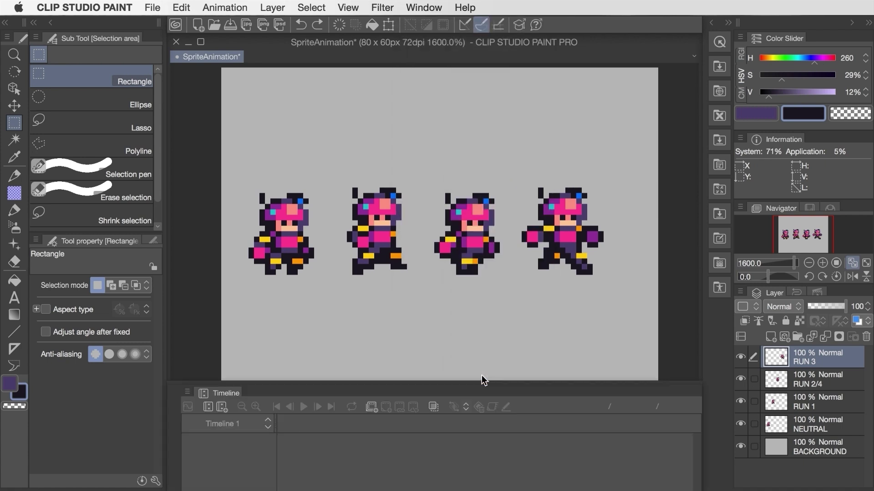
pyautogui.click(221, 412)
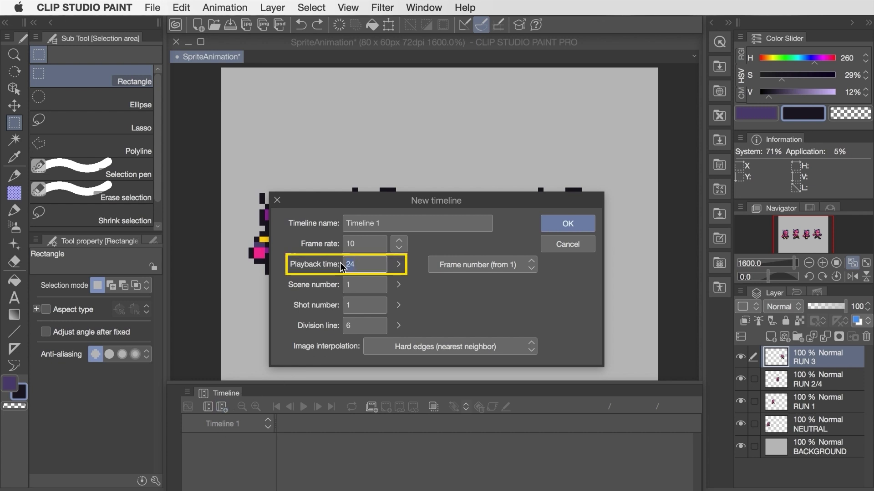
pyautogui.write('4')
pyautogui.moveTo(385, 223); pyautogui.dragTo(315, 222)
pyautogui.write('R')
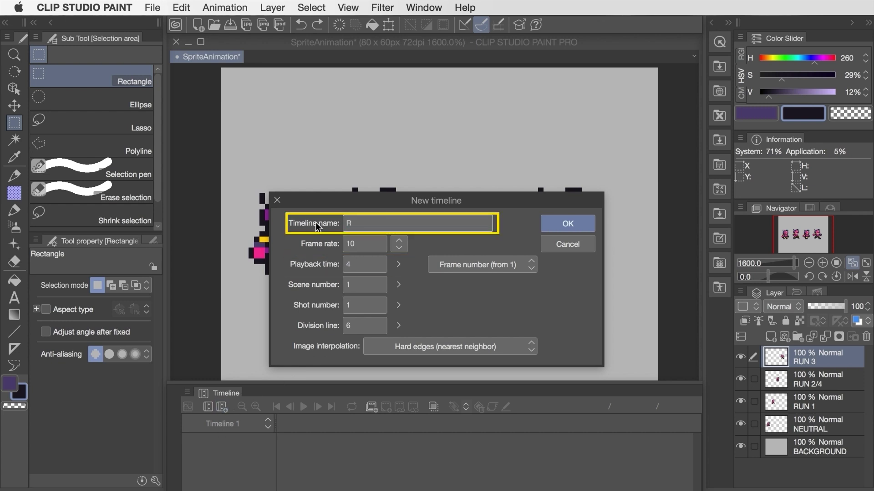
pyautogui.write('un Cycle (4-Frame)')
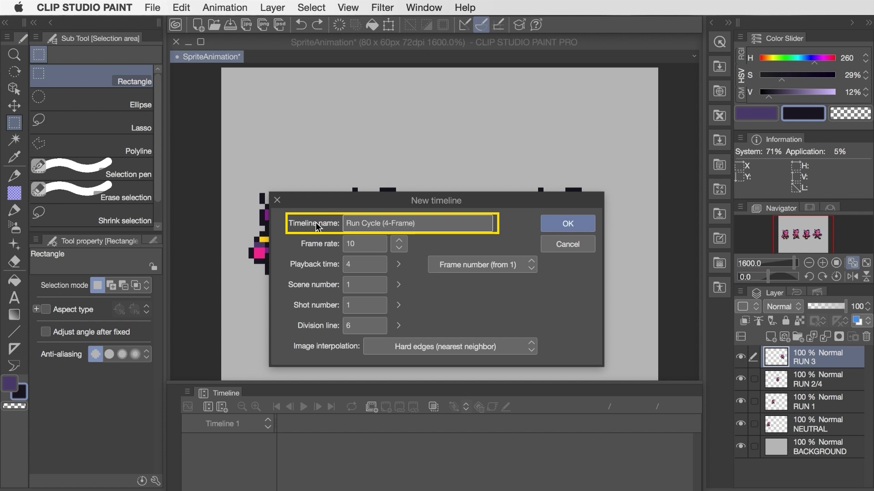
pyautogui.click(584, 228)
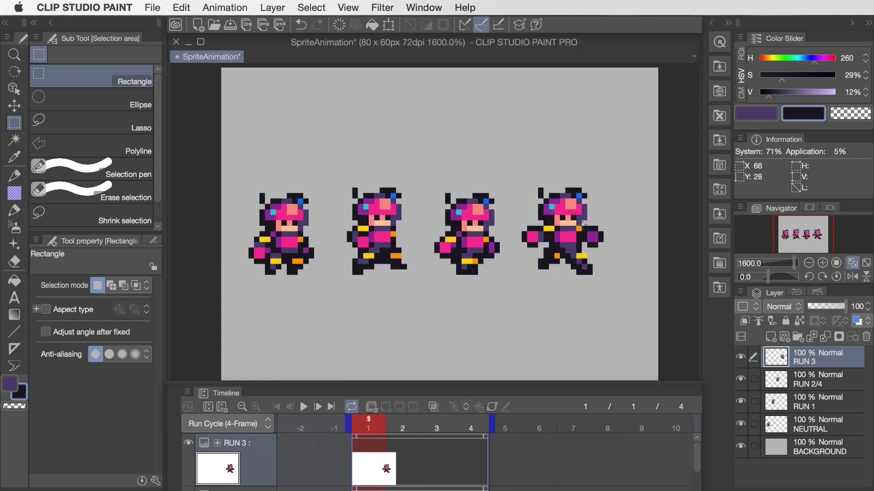
# Move the RUN 1 sprite right until it lines up over the RUN 2/4 sprite.
pyautogui.click(797, 403)
pyautogui.press('k')
pyautogui.press('Right')
pyautogui.press('Right')
pyautogui.press('Right')
pyautogui.press('Right')
pyautogui.press('Right')
pyautogui.press('Right')
pyautogui.press('Right')
pyautogui.press('Right')
pyautogui.press('Right')
pyautogui.press('Right')
pyautogui.press('Right')
pyautogui.press('Right')
pyautogui.press('Right')
pyautogui.press('Right')
pyautogui.press('Right')
pyautogui.press('Right')
pyautogui.press('Right')
pyautogui.press('Right')
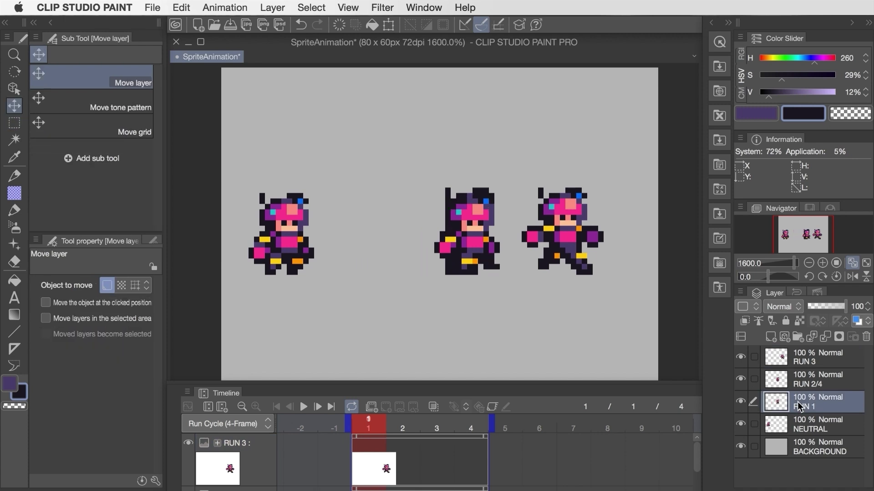
# Move the RUN 3 sprite left until it lines up over the RUN 1 and RUN 2/4 sprites.
pyautogui.click(818, 360)
pyautogui.press('Left')
pyautogui.press('Left')
pyautogui.press('Left')
pyautogui.press('Left')
pyautogui.press('Left')
pyautogui.press('Left')
pyautogui.press('Left')
pyautogui.press('Left')
pyautogui.press('Left')
pyautogui.press('Left')
pyautogui.press('Left')
pyautogui.press('Left')
pyautogui.press('Left')
pyautogui.press('Left')
pyautogui.press('Left')
pyautogui.press('Left')
pyautogui.press('Left')
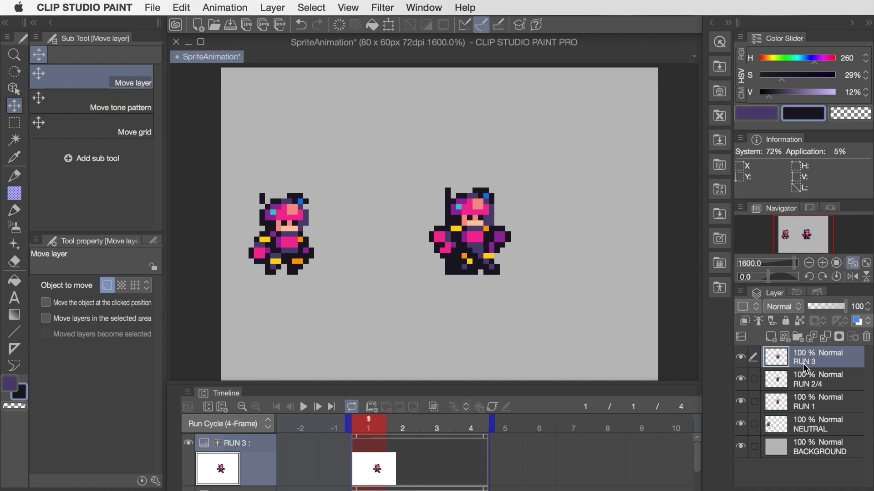
# Create a new animation folder and put the RUN 1, RUN 2/4 and RUN 3 layers inside it.
pyautogui.click(371, 406)
pyautogui.click(807, 386)
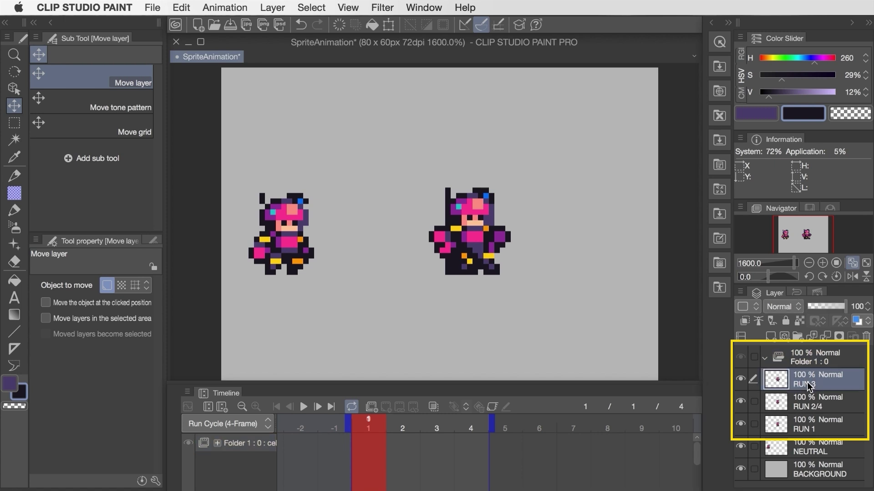
pyautogui.keyDown('shift'); pyautogui.click(813, 425); pyautogui.keyUp('shift')
pyautogui.moveTo(806, 386); pyautogui.dragTo(803, 358)
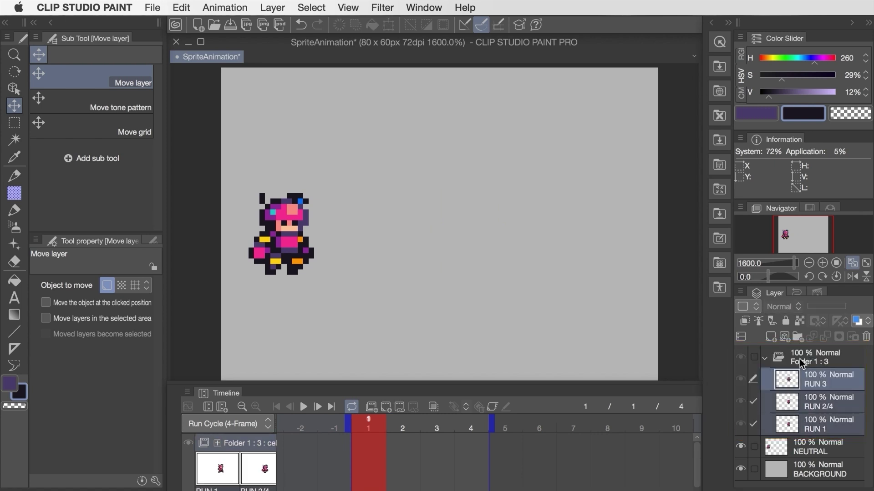
pyautogui.click(397, 455)
pyautogui.click(432, 455)
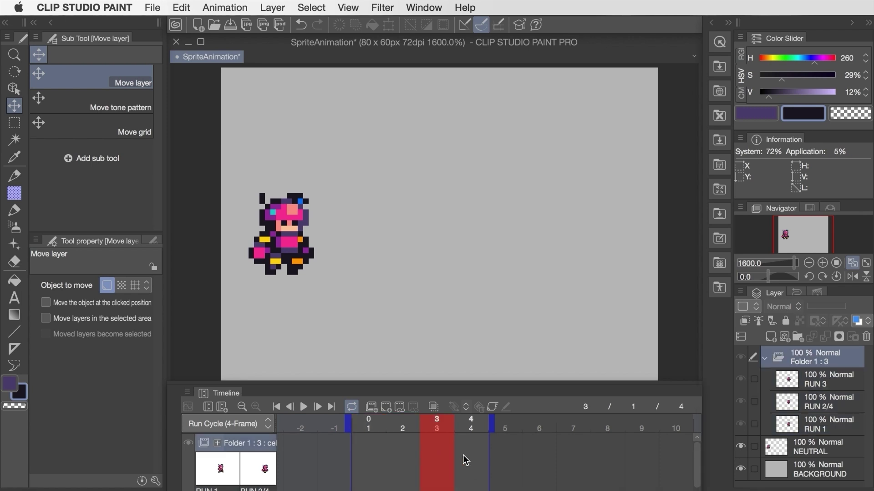
pyautogui.click(464, 455)
# Assign the RUN 1 cel to frame 1 of the animation folder.
pyautogui.click(367, 450)
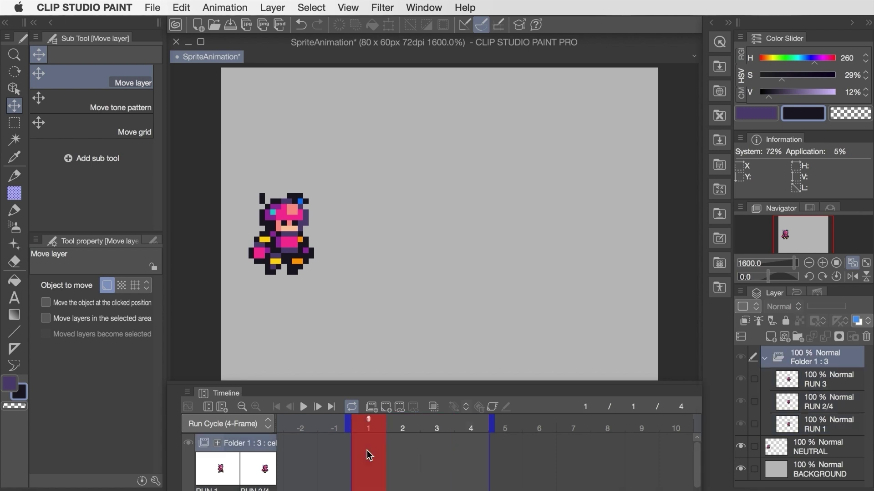
pyautogui.click(400, 411)
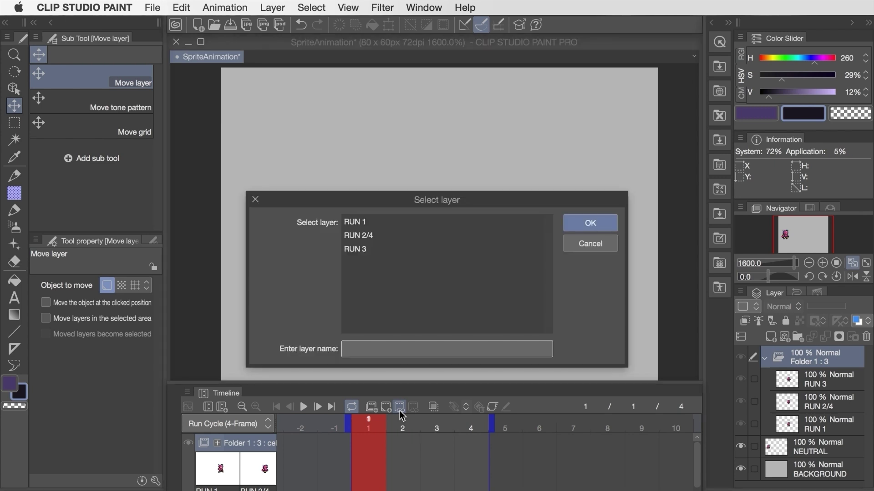
pyautogui.click(363, 223)
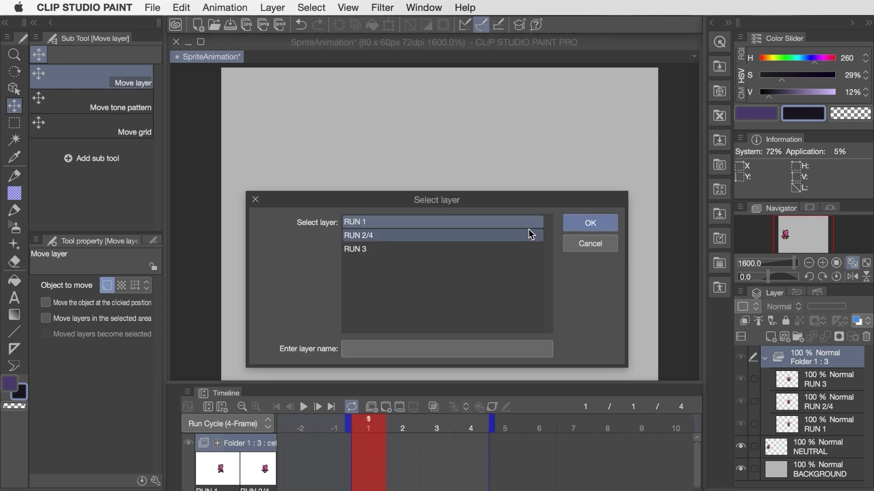
pyautogui.click(578, 224)
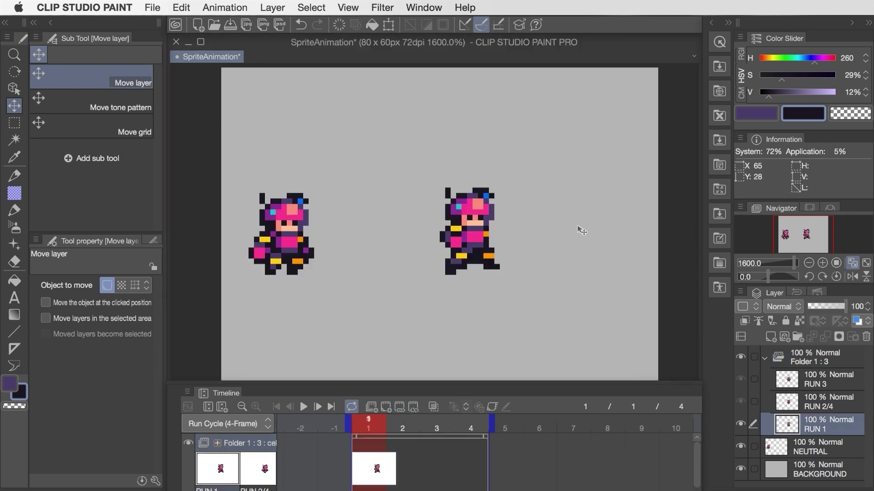
# Assign the RUN 2/4 cel to frame 2 and the RUN 3 cel to frame 3.
pyautogui.click(400, 442)
pyautogui.rightClick(401, 442)
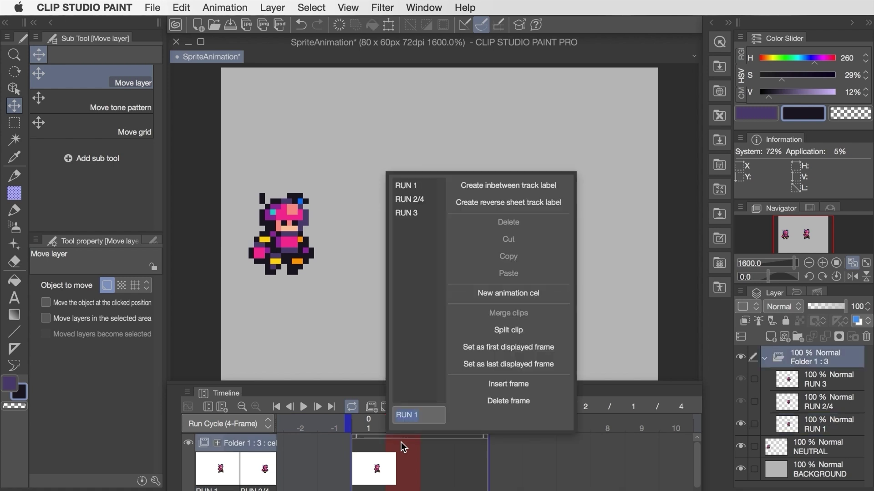
pyautogui.click(409, 199)
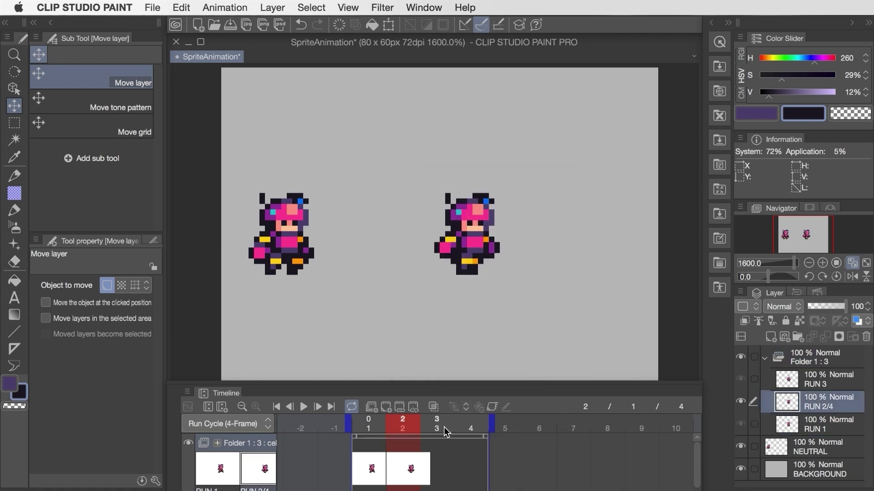
pyautogui.rightClick(436, 444)
pyautogui.click(444, 211)
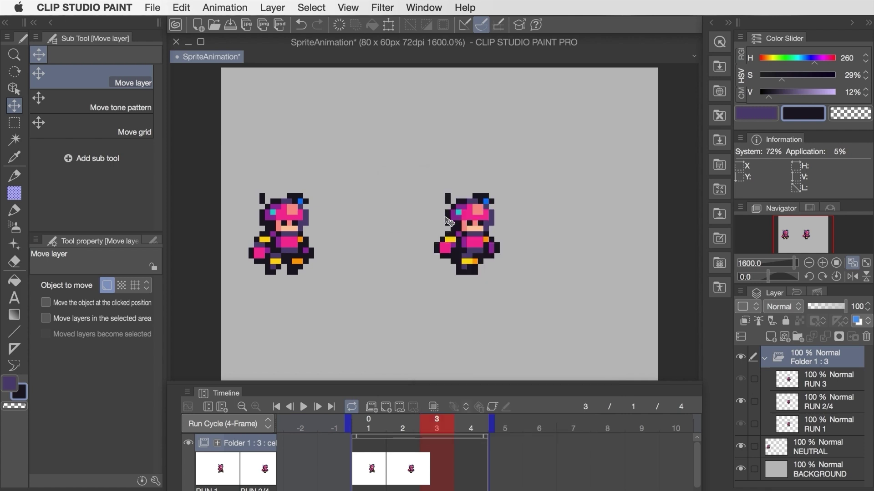
# Assign the RUN 2/4 cel to frame 4 and check the four frames one by one.
pyautogui.rightClick(470, 451)
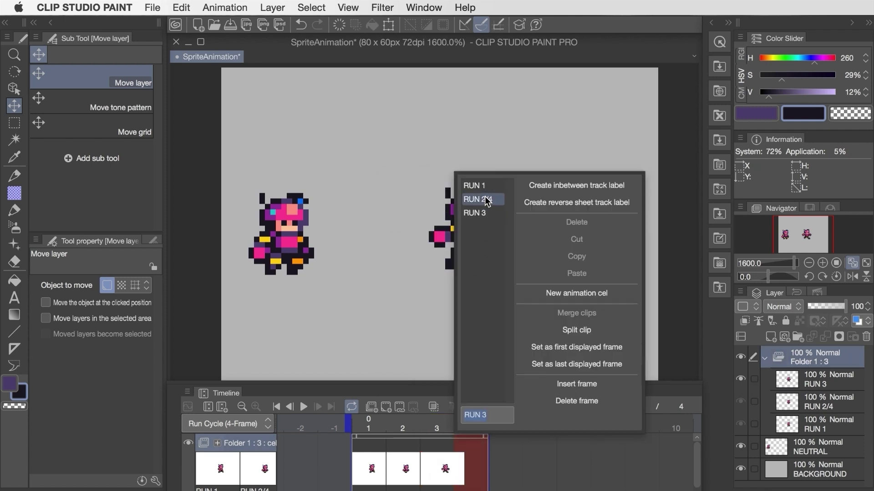
pyautogui.click(474, 196)
pyautogui.click(374, 443)
pyautogui.click(405, 444)
pyautogui.click(442, 446)
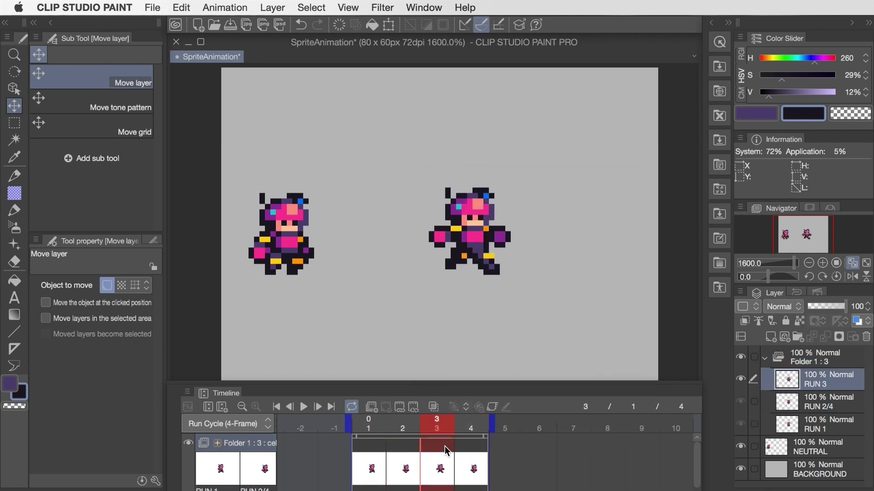
pyautogui.click(465, 452)
# Play the run cycle from the first frame, stop it and return to frame 1.
pyautogui.click(277, 407)
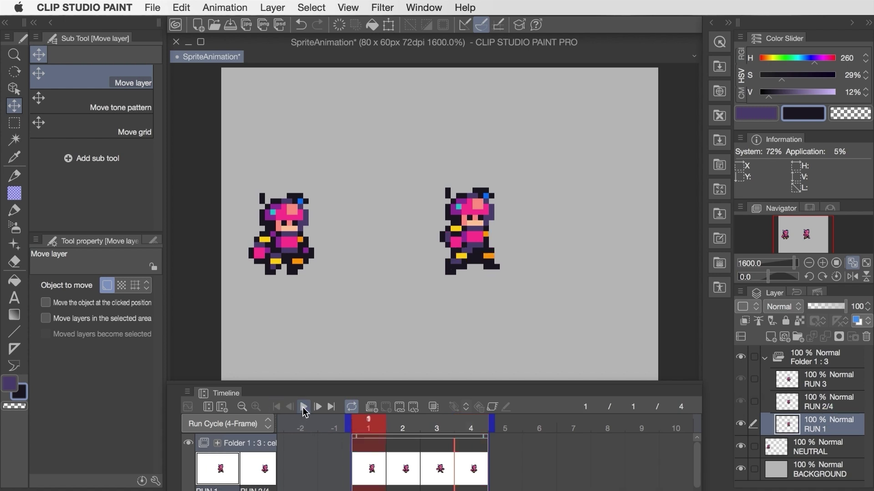
pyautogui.click(304, 408)
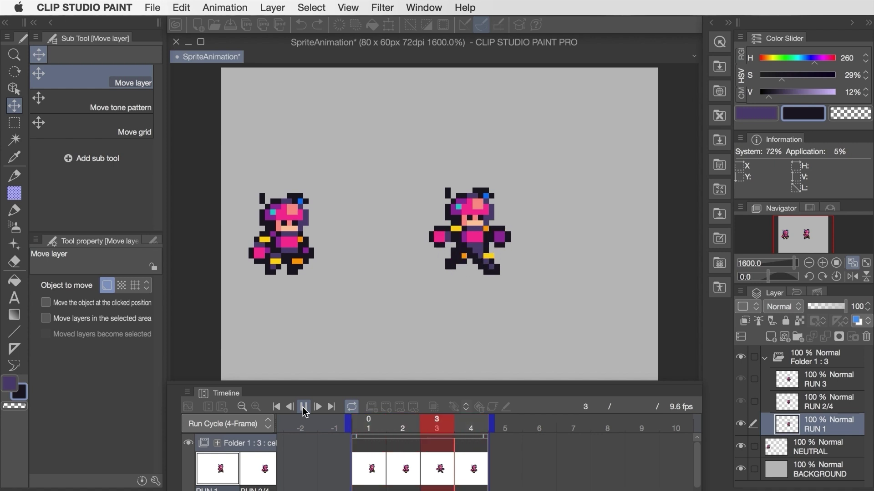
pyautogui.click(304, 408)
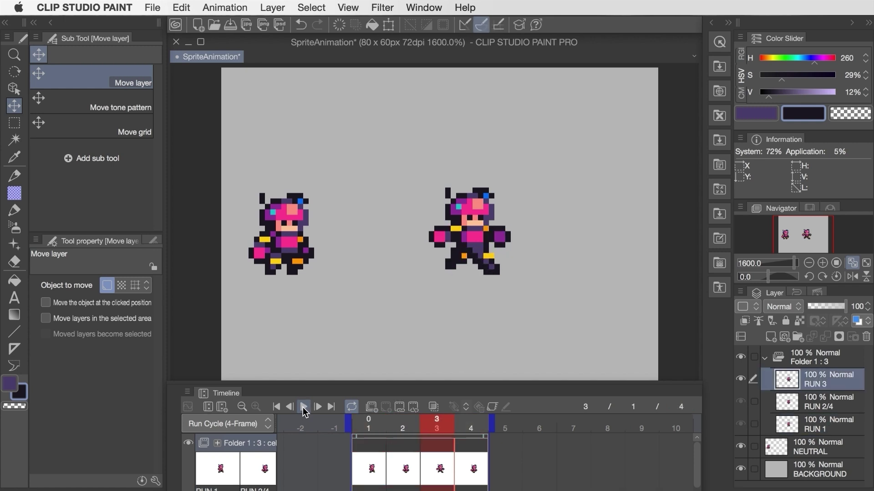
pyautogui.click(279, 408)
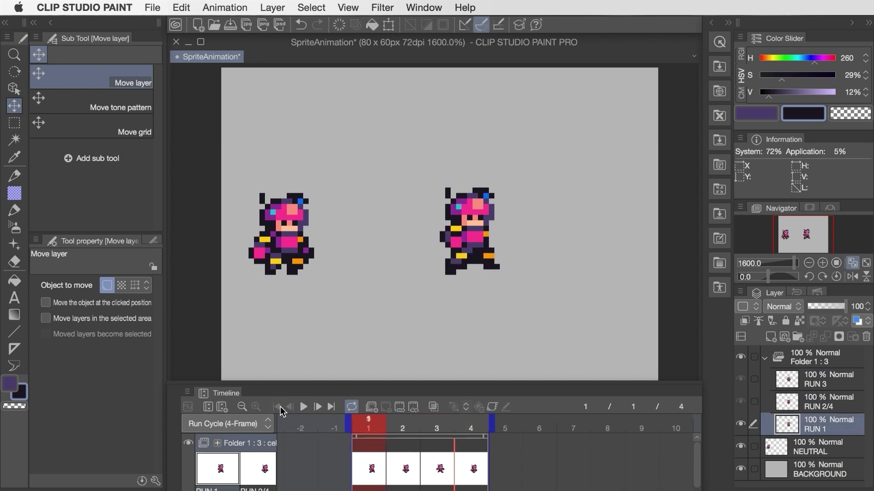
# Change the timeline's frame rate to 8 and play the animation at that speed.
pyautogui.click(224, 5)
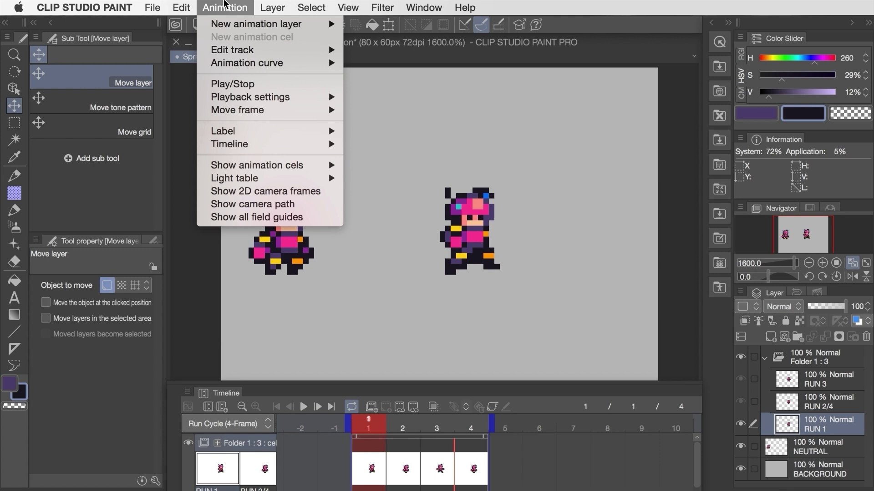
pyautogui.moveTo(241, 146)
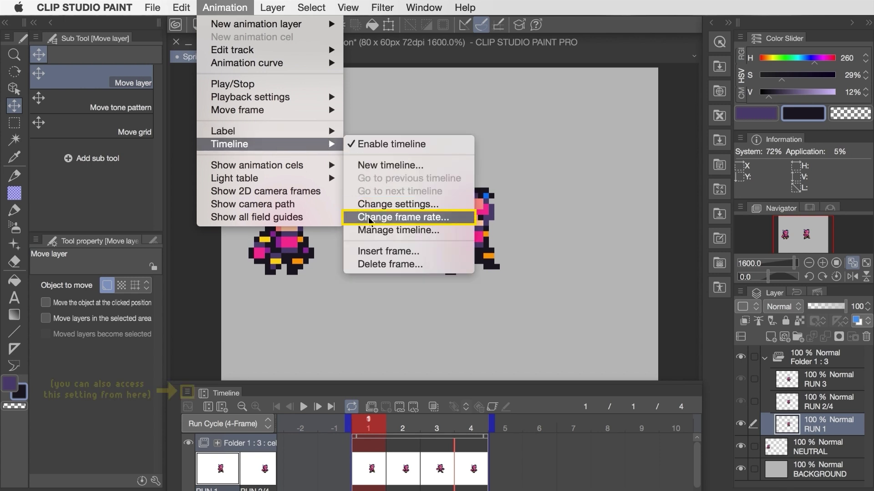
pyautogui.click(452, 220)
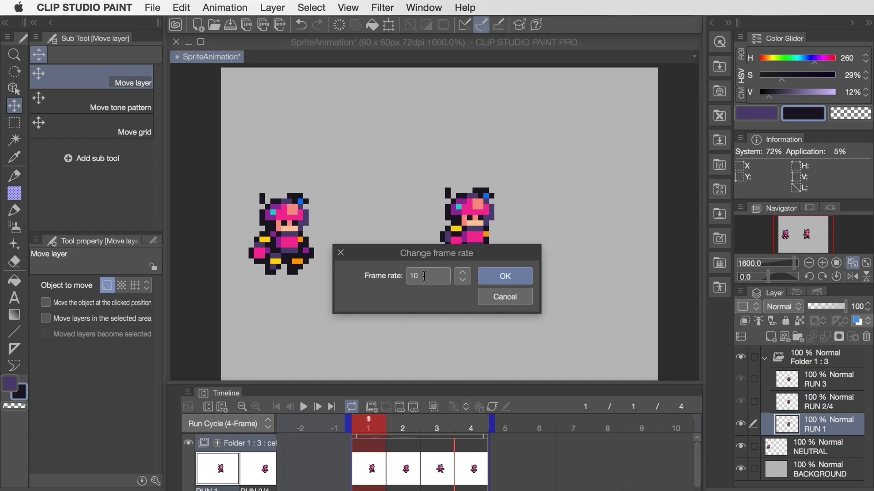
pyautogui.write('6')
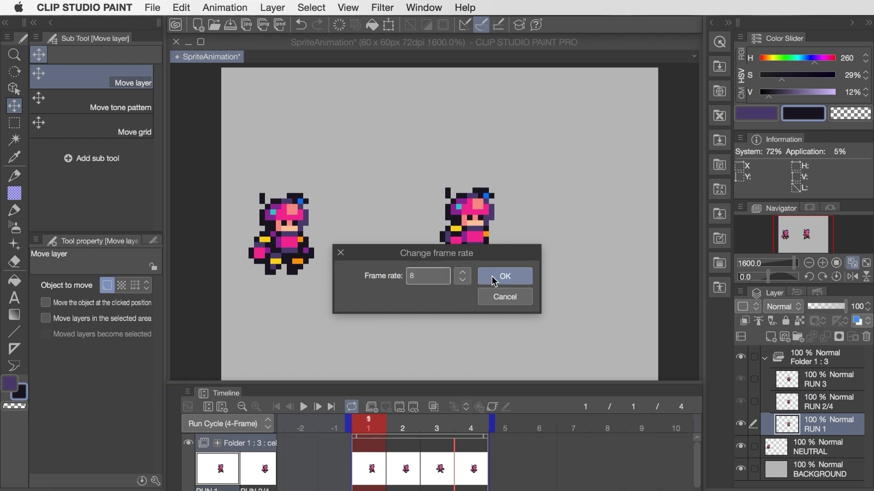
pyautogui.click(505, 277)
pyautogui.click(304, 406)
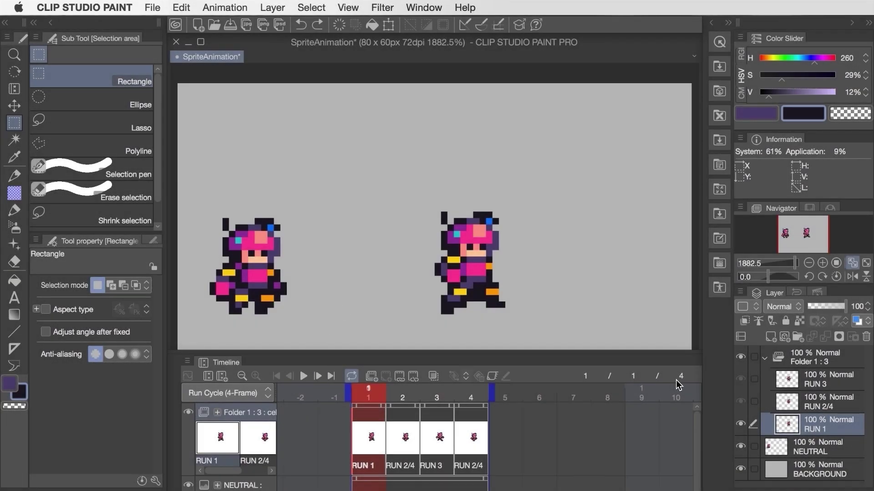
# Duplicate the animation folder holding the RUN cels.
pyautogui.click(806, 359)
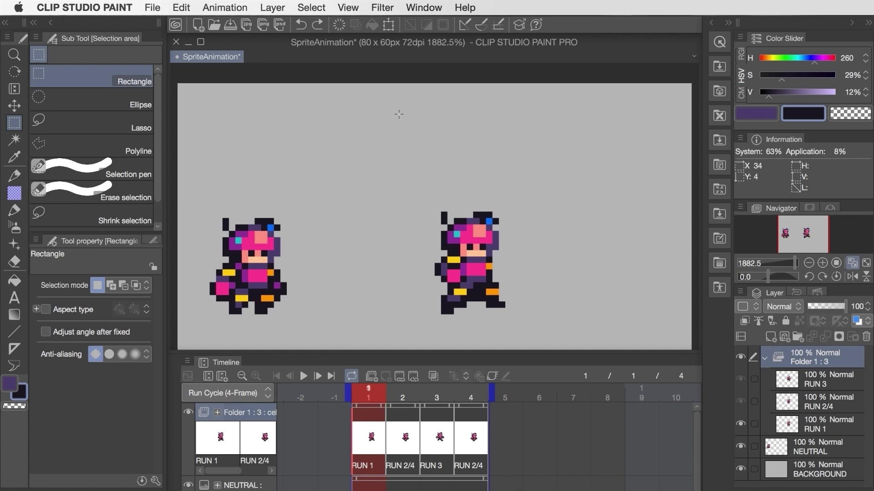
pyautogui.click(278, 6)
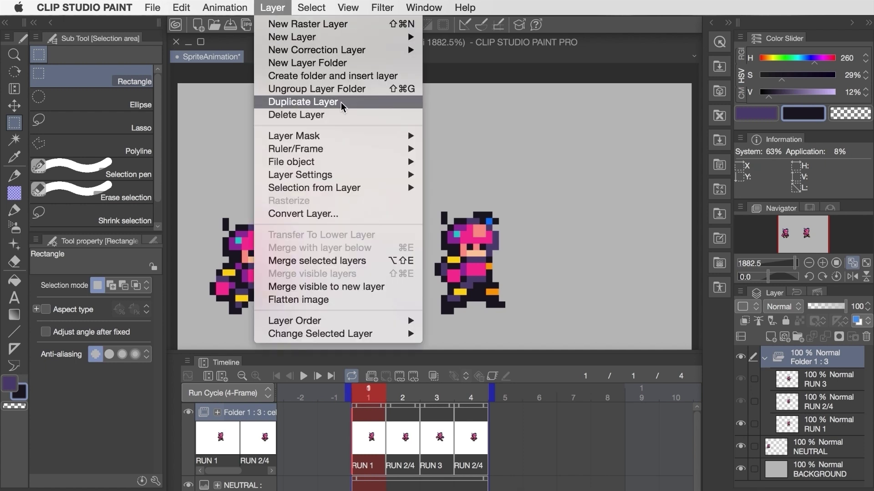
pyautogui.click(359, 102)
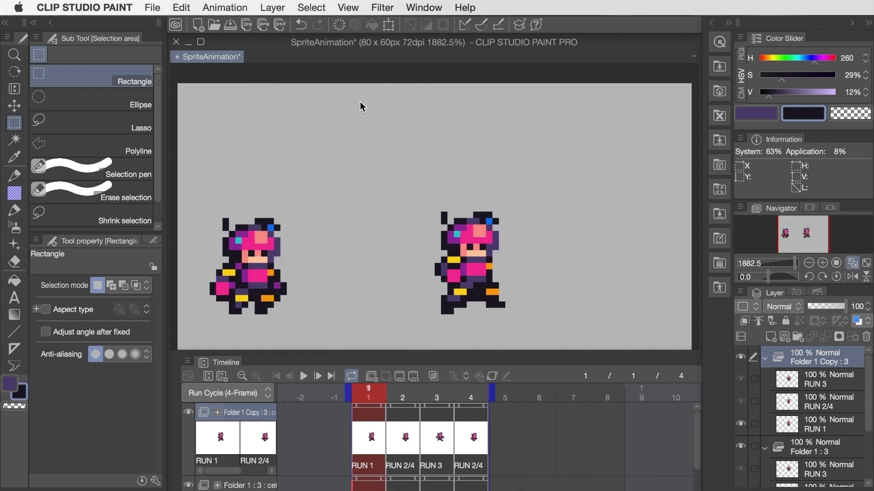
# Rename the original animation folder to 4-Frame Run (v1).
pyautogui.doubleClick(812, 445)
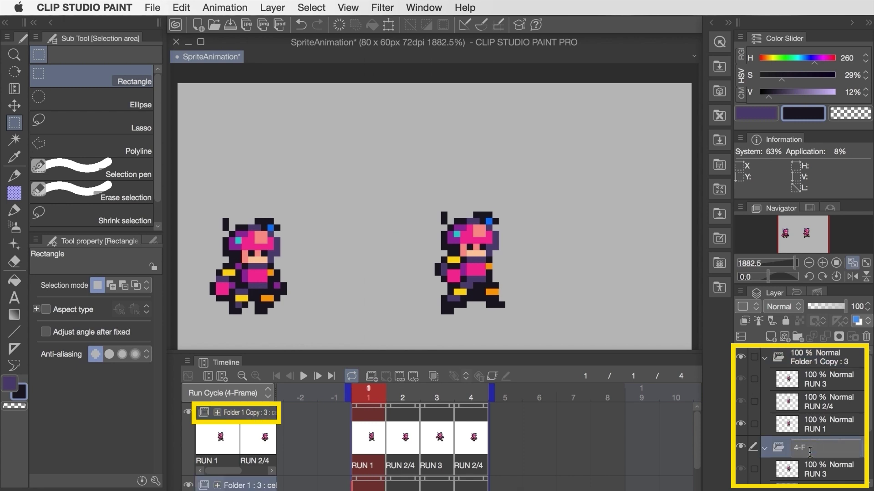
pyautogui.write('4-Frame Run (v1)')
pyautogui.press('Return')
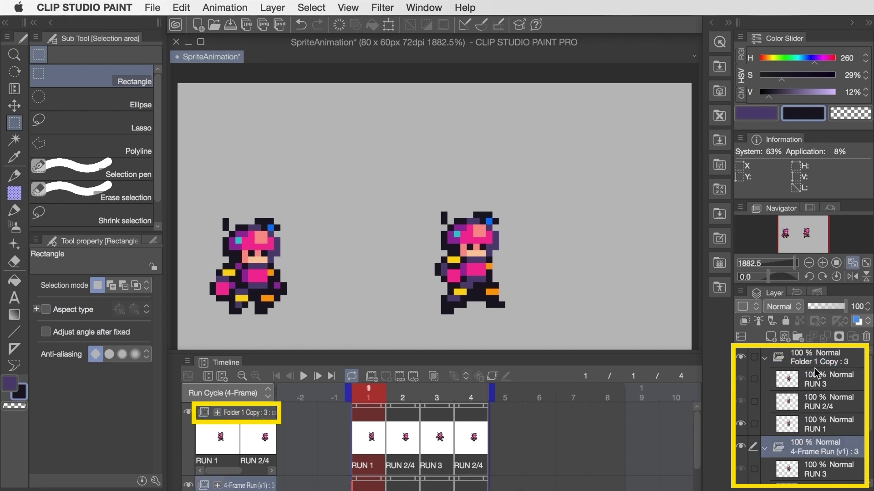
# Rename the folder copy to 4-Frame Run (v2), and collapse and hide the 4-Frame Run (v1) folder.
pyautogui.doubleClick(815, 359)
pyautogui.write('4-Frame Run (v2')
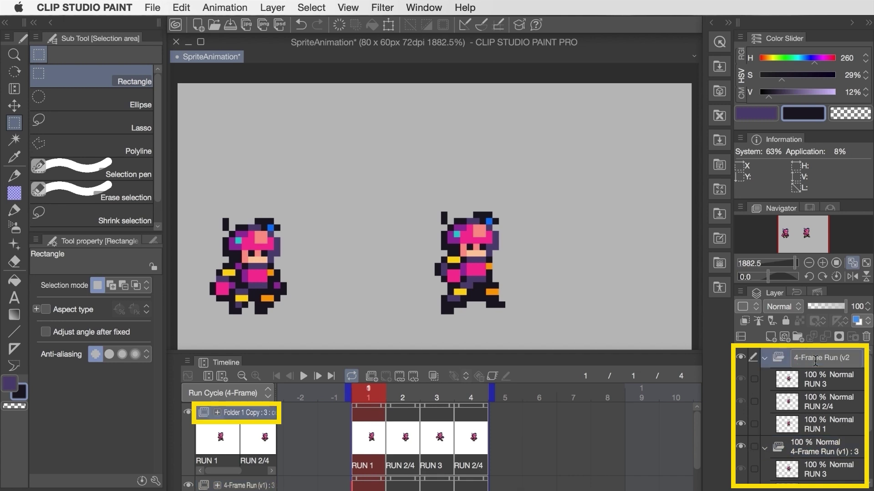
pyautogui.write(')')
pyautogui.press('Return')
pyautogui.click(765, 448)
pyautogui.click(189, 485)
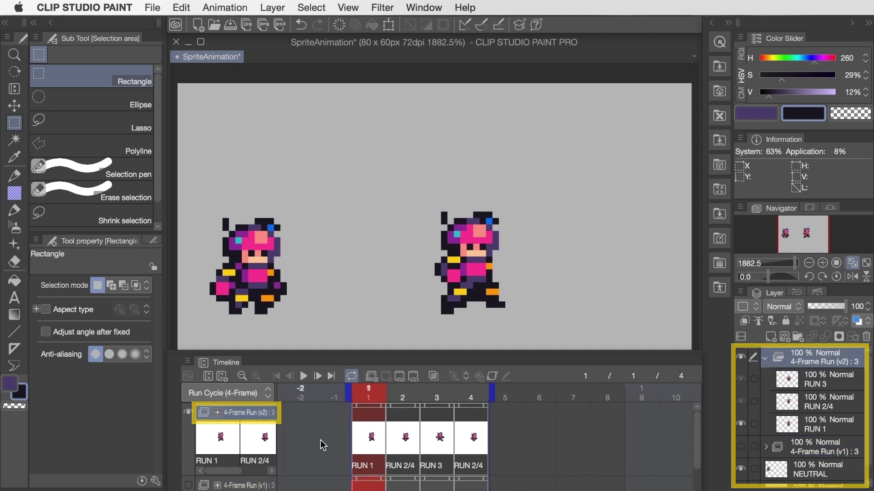
# Redraw RUN 1's arms and torso in 4-Frame Run (v2), with the pink hand in front and the purple hand behind.
pyautogui.click(370, 437)
pyautogui.moveTo(447, 271)
pyautogui.mouseDown()
pyautogui.moveTo(459, 282)
pyautogui.moveTo(496, 263)
pyautogui.moveTo(451, 279)
pyautogui.moveTo(463, 267)
pyautogui.mouseUp()
pyautogui.press('k')
pyautogui.press('m')
pyautogui.click(513, 273)
pyautogui.press('p')
pyautogui.keyDown('alt'); pyautogui.click(477, 261); pyautogui.keyUp('alt')
pyautogui.keyDown('alt'); pyautogui.click(460, 267); pyautogui.keyUp('alt')
pyautogui.keyDown('alt'); pyautogui.click(456, 267); pyautogui.keyUp('alt')
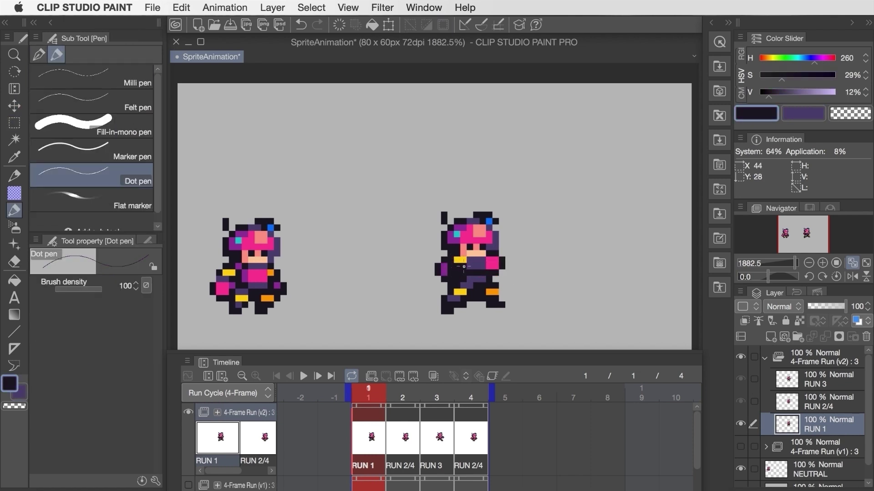
# Erase and repaint RUN 1's leg pixels so both feet end one pixel higher.
pyautogui.press('e')
pyautogui.press('p')
pyautogui.press('e')
pyautogui.moveTo(444, 312); pyautogui.dragTo(476, 298)
pyautogui.press('p')
pyautogui.click(502, 298)
pyautogui.press('e')
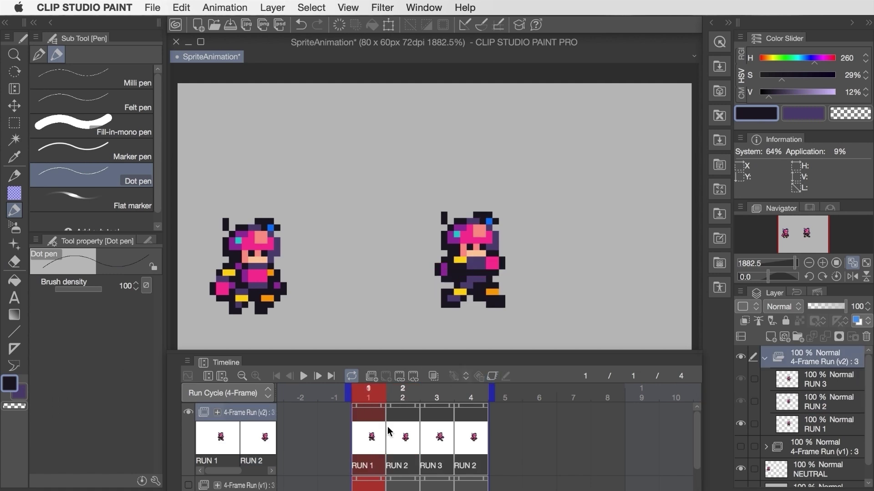
# Rework the torso and the outstretched hands of RUN 2 on frame 2 using colors sampled from the sprite.
pyautogui.click(390, 432)
pyautogui.click(433, 376)
pyautogui.keyDown('alt'); pyautogui.click(474, 272); pyautogui.keyUp('alt')
pyautogui.keyDown('alt'); pyautogui.click(464, 289); pyautogui.keyUp('alt')
pyautogui.moveTo(438, 280); pyautogui.dragTo(498, 288)
# Repaint RUN 2's arm close to the body with a yellow cuff and compare the pose with RUN 1.
pyautogui.keyDown('alt'); pyautogui.click(449, 273); pyautogui.keyUp('alt')
pyautogui.click(457, 273)
pyautogui.press('x')
pyautogui.press('e')
pyautogui.press('p')
pyautogui.keyDown('alt'); pyautogui.click(457, 267); pyautogui.keyUp('alt')
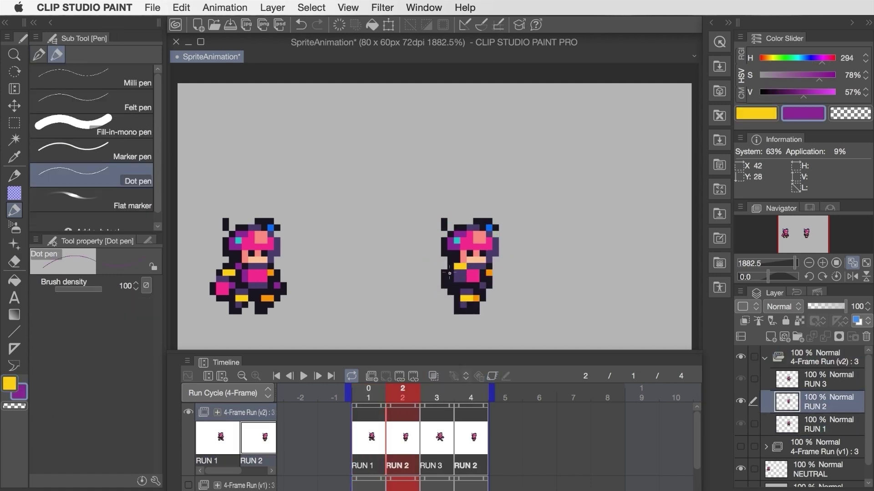
pyautogui.click(370, 434)
pyautogui.press('e')
pyautogui.click(403, 435)
# Copy the RUN 2/4 cel from 4-Frame Run (v1) into 4-Frame Run (v2) as RUN 4 and assign it to frame 4.
pyautogui.click(471, 435)
pyautogui.click(765, 447)
pyautogui.click(741, 446)
pyautogui.click(740, 357)
pyautogui.moveTo(790, 487); pyautogui.dragTo(789, 369)
pyautogui.click(741, 357)
pyautogui.click(413, 377)
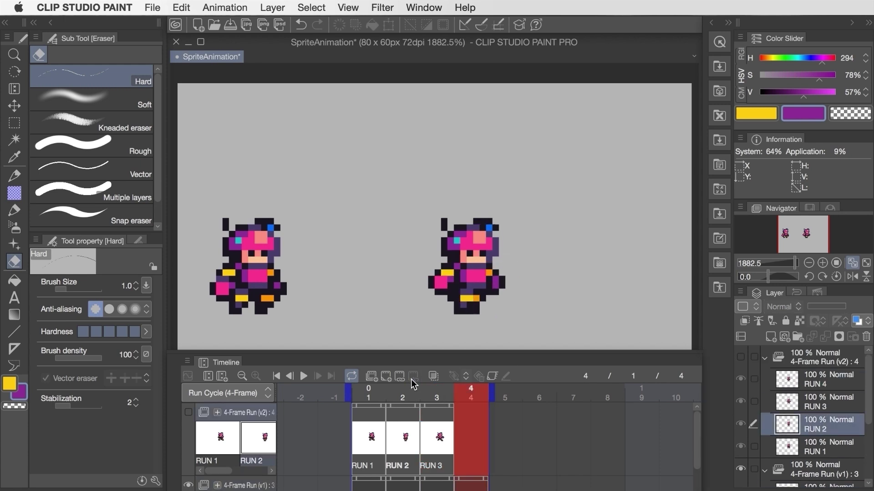
pyautogui.click(437, 435)
pyautogui.click(403, 435)
pyautogui.click(437, 435)
pyautogui.click(475, 441)
# Shift the character's head one pixel right in the RUN 4 and RUN 3 cels.
pyautogui.press('m')
pyautogui.moveTo(423, 213); pyautogui.dragTo(511, 261)
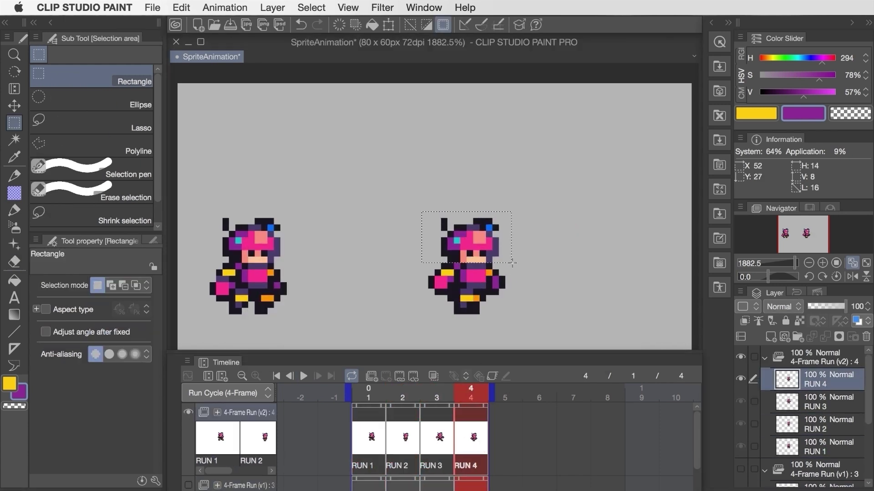
pyautogui.press('super+Right')
pyautogui.press('super+d')
pyautogui.press('Left')
pyautogui.moveTo(404, 192); pyautogui.dragTo(550, 258)
pyautogui.press('super+Right')
pyautogui.press('super+d')
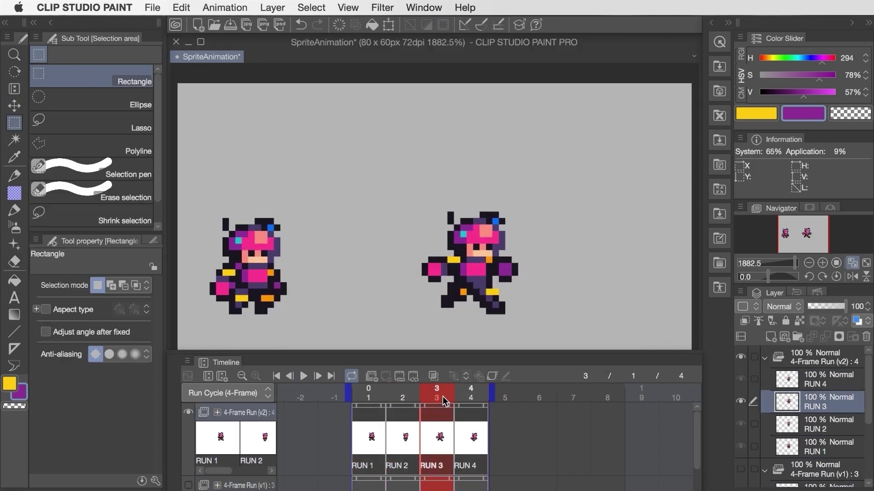
# Shift the character's head one pixel right in the RUN 2 cel.
pyautogui.click(403, 400)
pyautogui.moveTo(428, 212); pyautogui.dragTo(545, 251)
pyautogui.press('super+Right')
pyautogui.press('super+d')
# Shift the head one pixel right in the RUN 1 cel and play back the revised cycle.
pyautogui.click(369, 400)
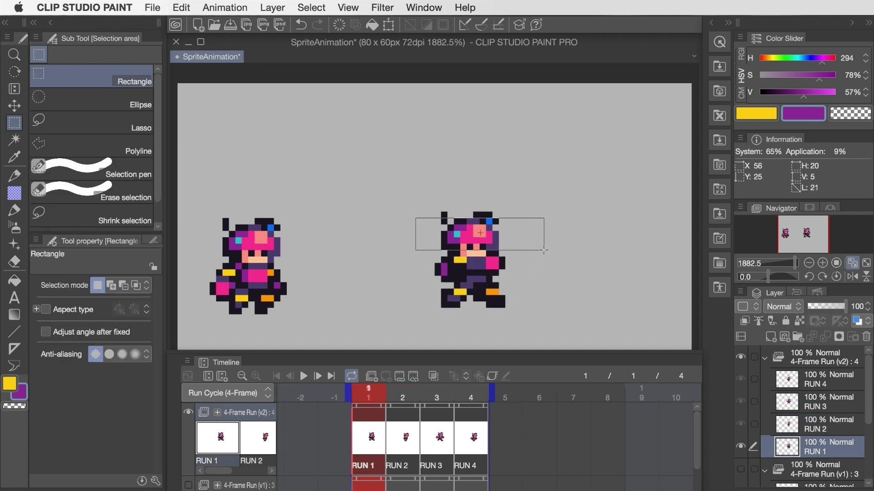
pyautogui.moveTo(422, 193); pyautogui.dragTo(449, 226)
pyautogui.press('super+Right')
pyautogui.press('m')
pyautogui.hotkey('ctrl', 'd')
pyautogui.click(303, 375)
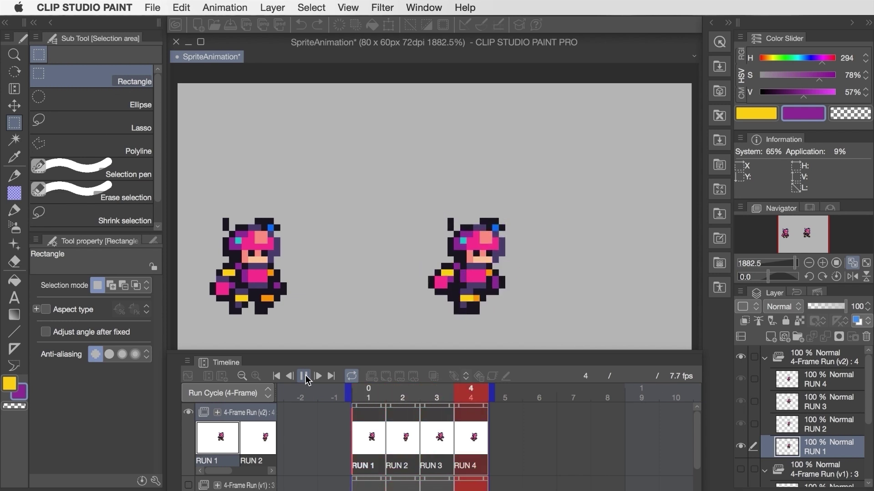
pyautogui.click(304, 376)
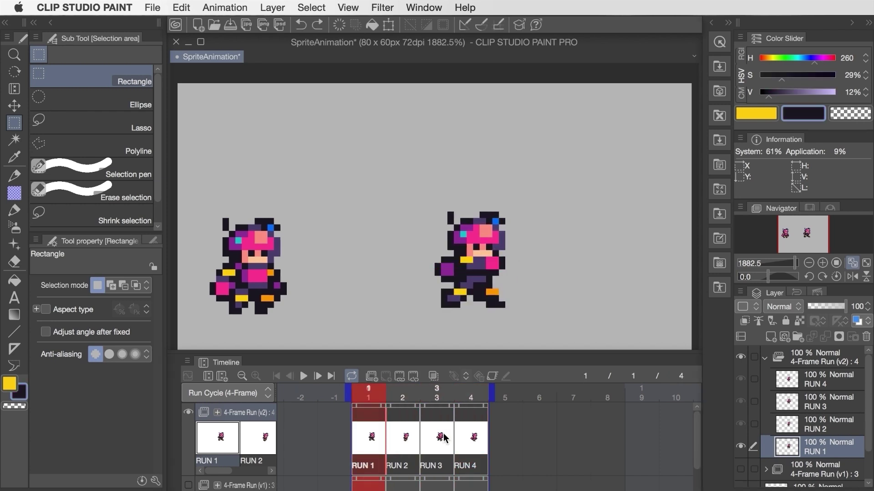
# Show 4-Frame Run (v1) and move 4-Frame Run (v2) to the right of it to play both versions side by side.
pyautogui.click(768, 364)
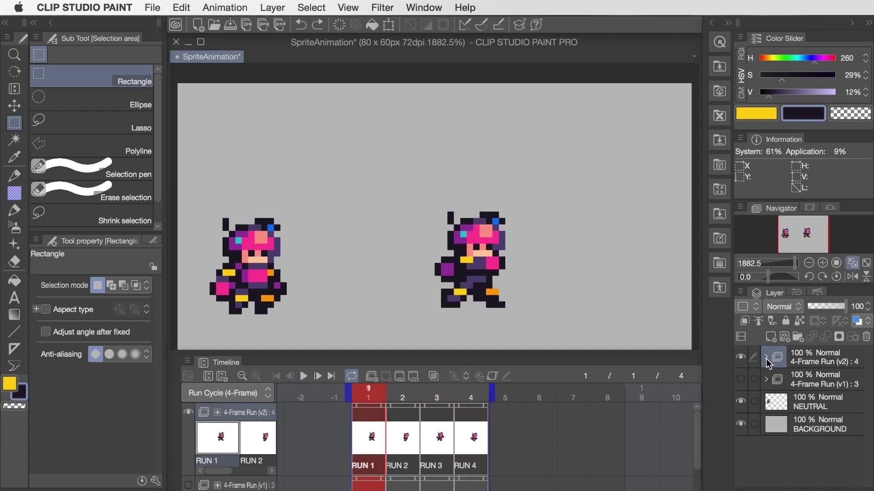
pyautogui.click(740, 379)
pyautogui.click(803, 354)
pyautogui.press('k')
pyautogui.moveTo(469, 246); pyautogui.dragTo(593, 247)
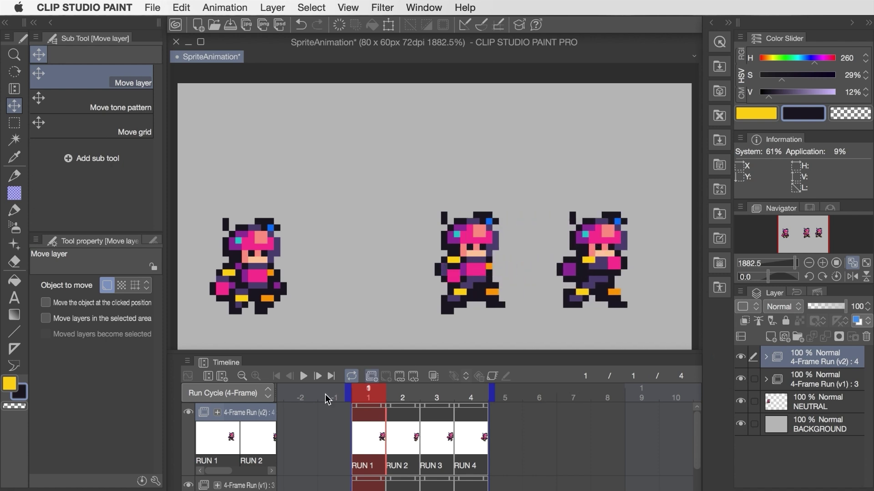
pyautogui.click(303, 376)
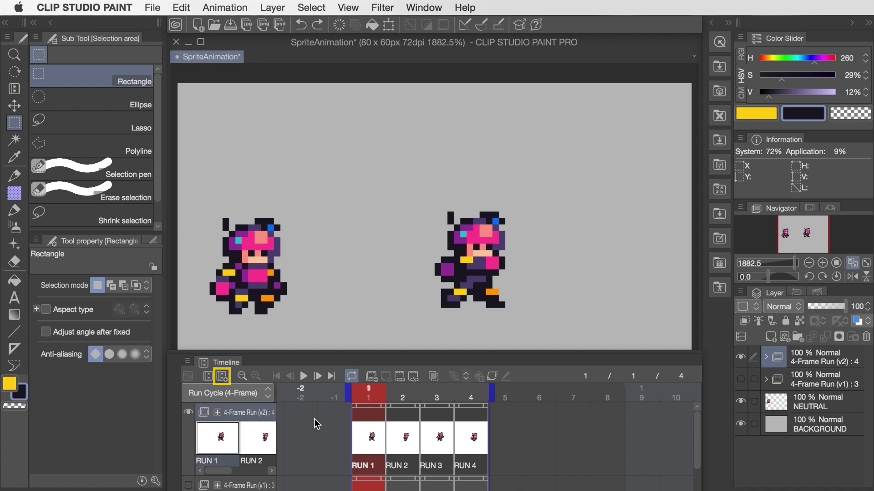
# Create a new timeline named Run Cycle (6-Frame) with a playback time of 6 frames.
pyautogui.click(222, 376)
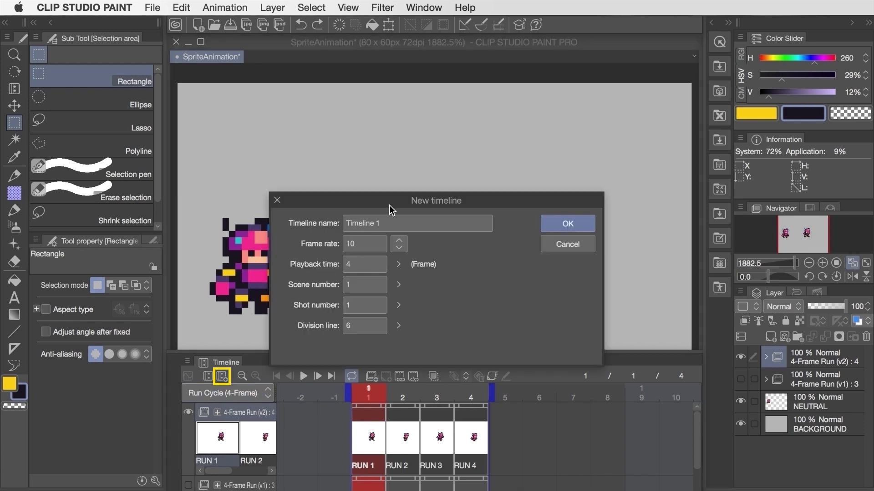
pyautogui.write('Run Cycle (6-Frame)')
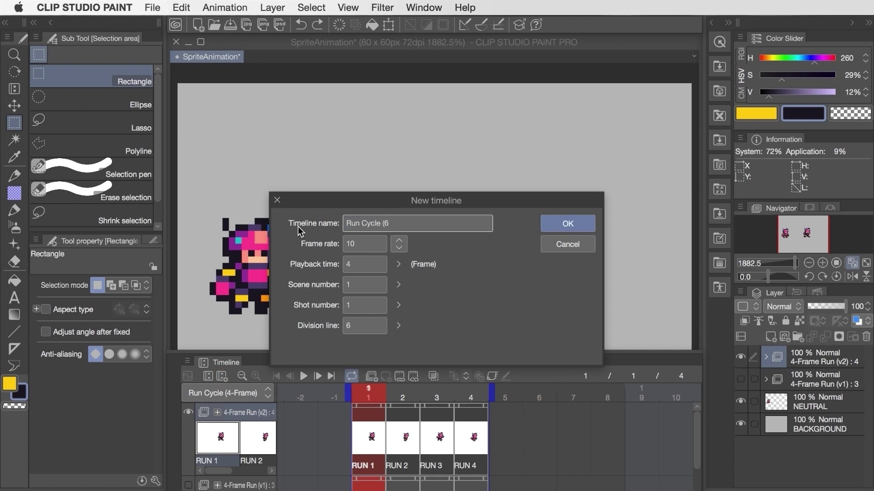
pyautogui.click(356, 264)
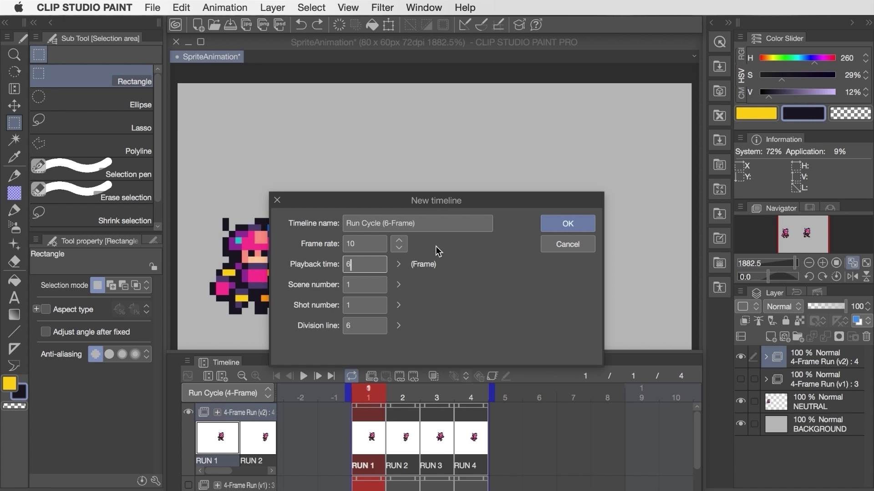
pyautogui.write('6')
pyautogui.click(581, 228)
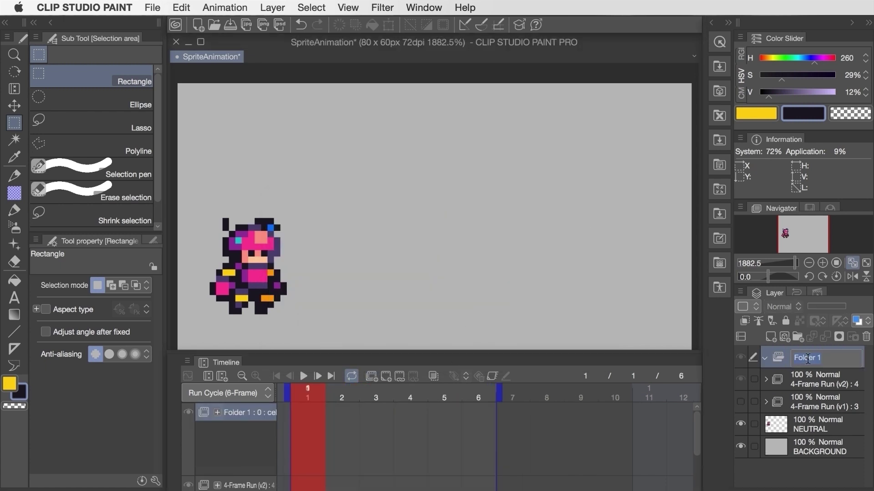
# Select the head of the NEUTRAL sprite with a rectangular selection.
pyautogui.click(811, 425)
pyautogui.moveTo(223, 268); pyautogui.dragTo(290, 203)
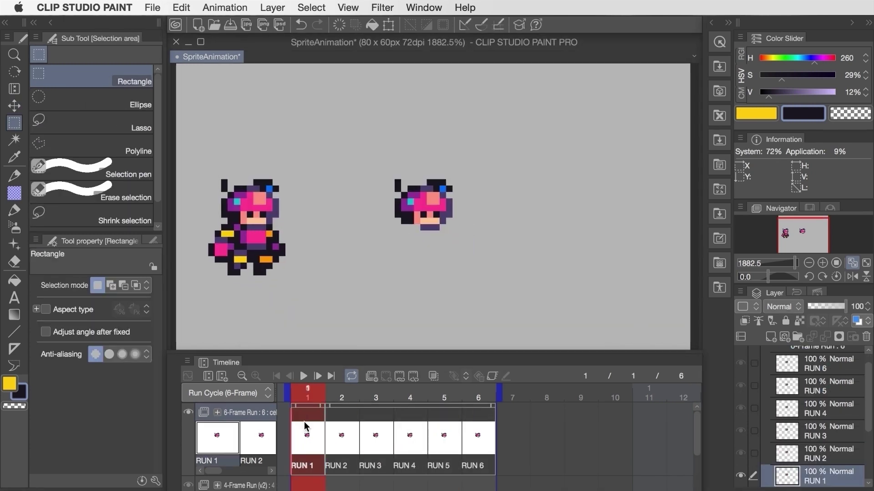
# Move the head down one pixel in the RUN 3 and RUN 6 cels and play back the head bob.
pyautogui.click(375, 424)
pyautogui.moveTo(377, 244)
pyautogui.mouseDown()
pyautogui.moveTo(472, 168)
pyautogui.moveTo(446, 196)
pyautogui.mouseUp()
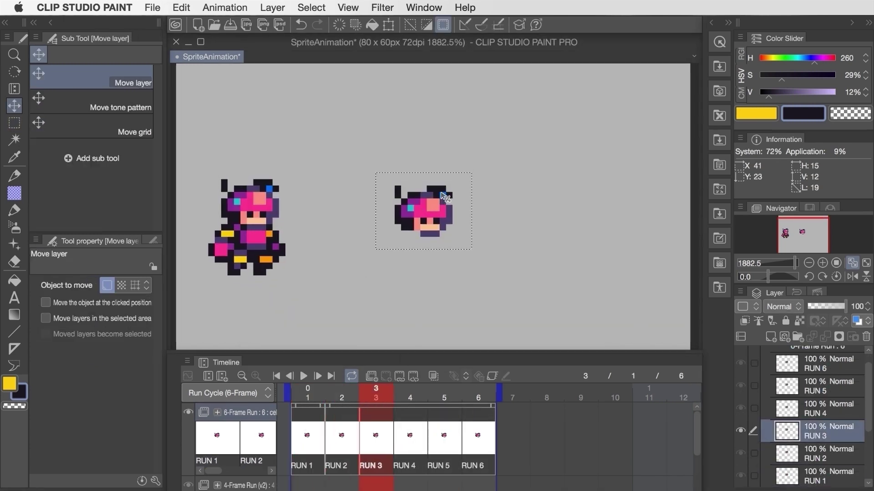
pyautogui.press('super+d')
pyautogui.click(477, 426)
pyautogui.moveTo(368, 245); pyautogui.dragTo(492, 160)
pyautogui.moveTo(443, 190); pyautogui.dragTo(443, 196)
pyautogui.press('super+d')
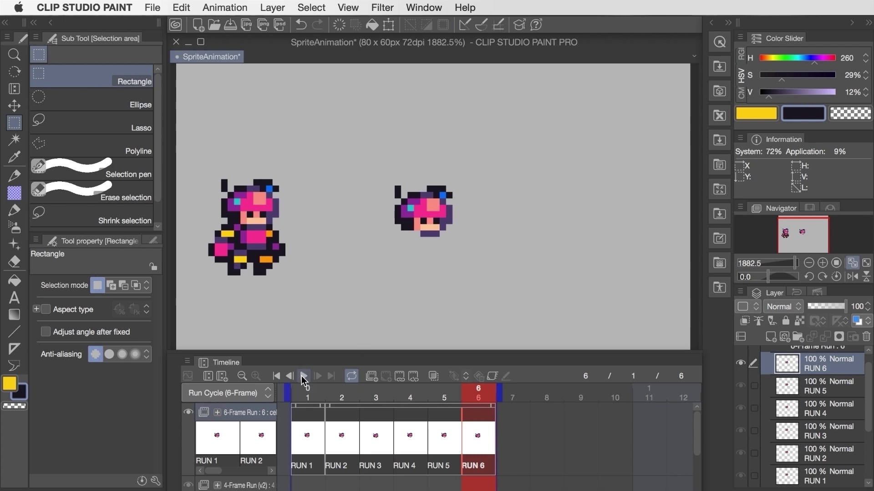
pyautogui.click(301, 375)
pyautogui.click(301, 375)
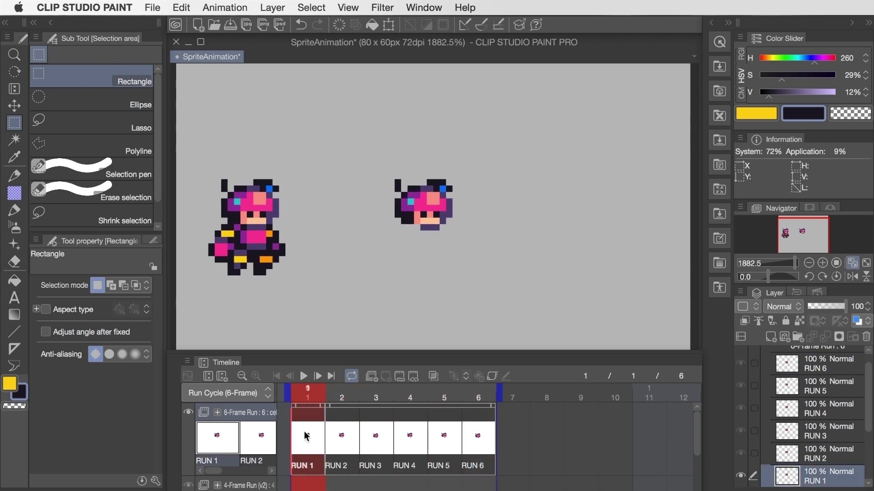
# Sample the sprite's pink, block in the near hand behind the body in RUN 1, and enable onion skin on RUN 2.
pyautogui.press('p')
pyautogui.keyDown('alt'); pyautogui.click(421, 208); pyautogui.keyUp('alt')
pyautogui.press('m')
pyautogui.moveTo(283, 247)
pyautogui.mouseDown()
pyautogui.moveTo(408, 256)
pyautogui.moveTo(380, 232)
pyautogui.moveTo(397, 246)
pyautogui.mouseUp()
pyautogui.press('super+d')
pyautogui.press('p')
pyautogui.click(384, 240)
pyautogui.click(355, 395)
pyautogui.press('super+z')
pyautogui.press('super+z')
pyautogui.click(432, 377)
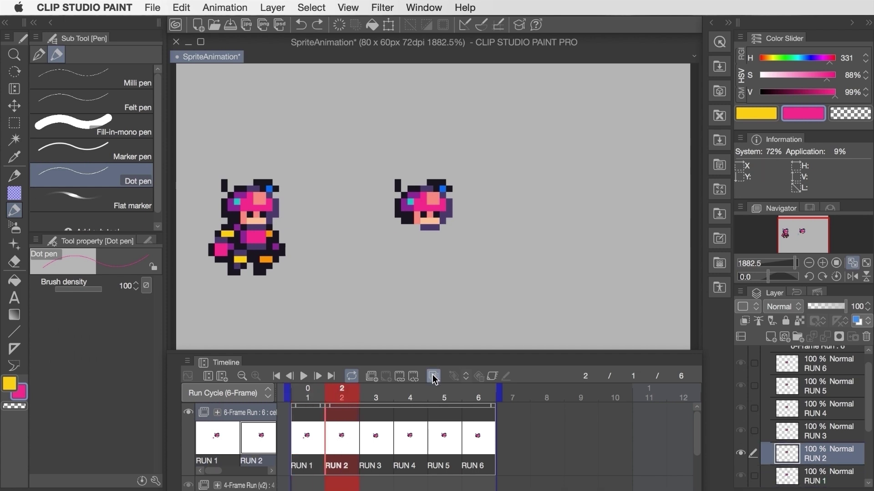
# Block in the pink near hand swinging forward and back through RUN 2 to RUN 6 and play back the motion.
pyautogui.click(394, 234)
pyautogui.click(375, 417)
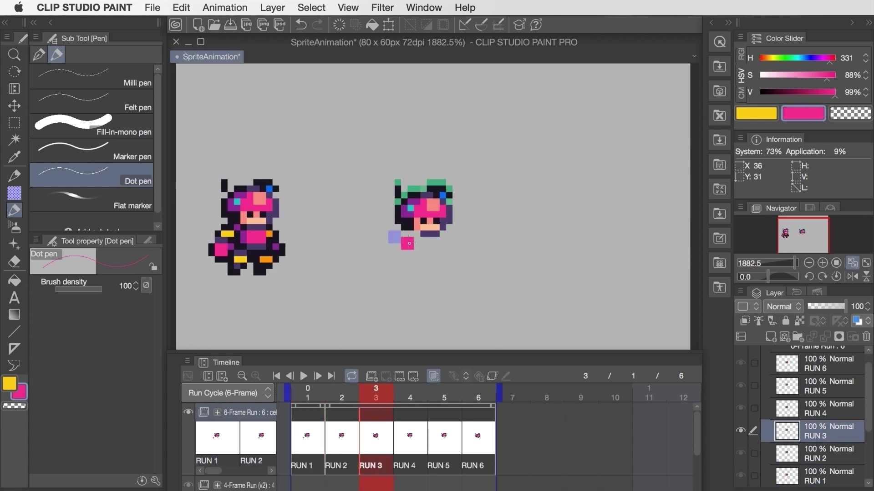
pyautogui.click(410, 416)
pyautogui.click(440, 427)
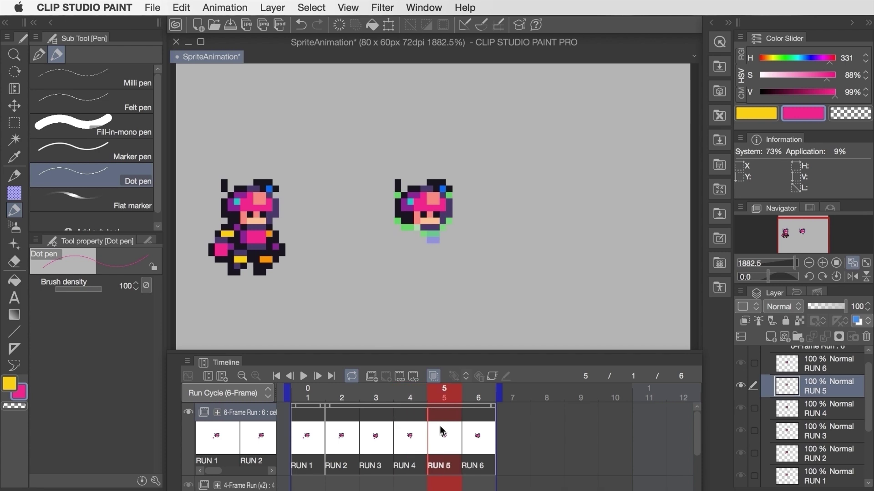
pyautogui.moveTo(446, 229); pyautogui.dragTo(443, 234)
pyautogui.click(476, 421)
pyautogui.click(304, 376)
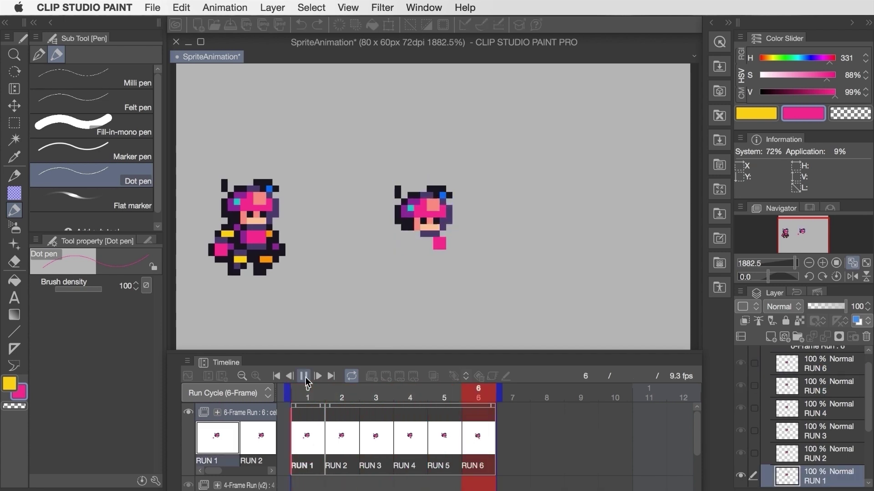
pyautogui.click(304, 376)
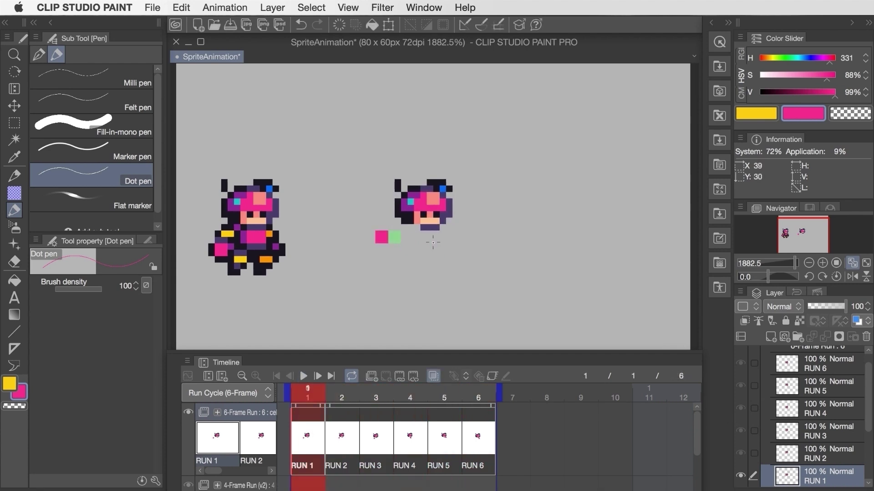
# Outline the pink hand in the sprite's near-black color across all six cels and play back the cycle.
pyautogui.keyDown('alt'); pyautogui.click(390, 236); pyautogui.keyUp('alt')
pyautogui.press('Right')
pyautogui.press('Right')
pyautogui.press('Right')
pyautogui.press('Right')
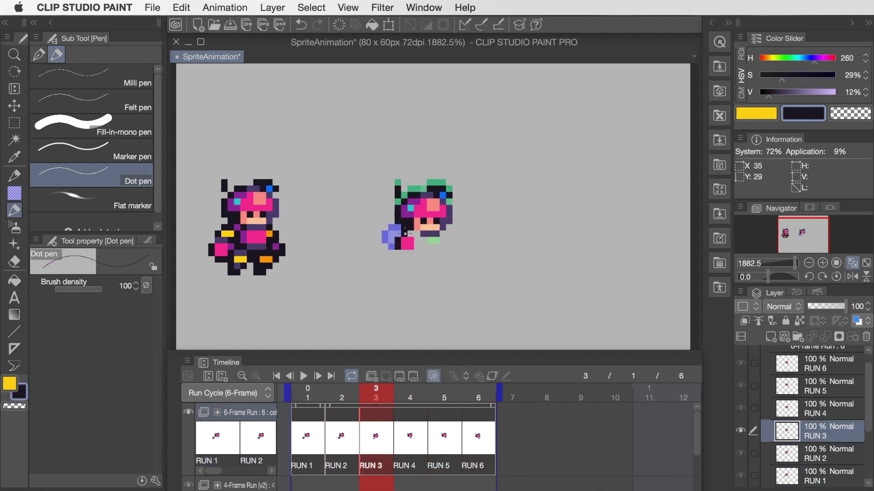
pyautogui.press('Right')
pyautogui.click(303, 376)
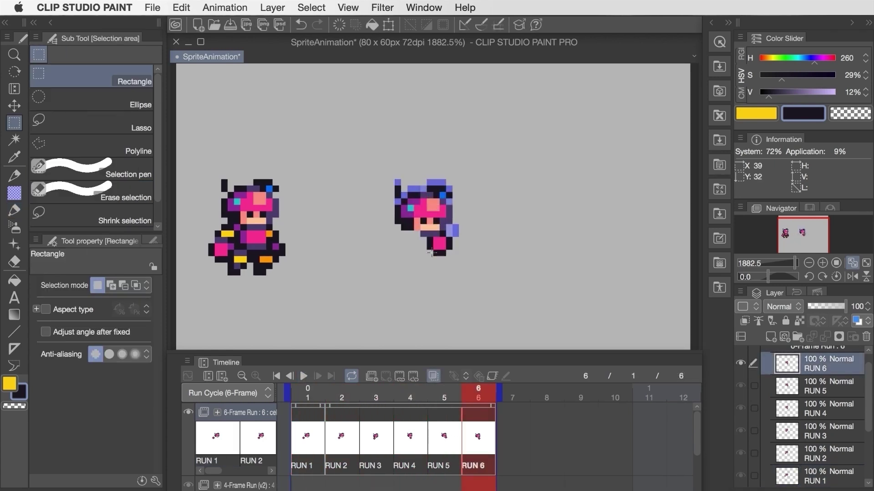
pyautogui.click(303, 376)
# Draw the purple far hand with a near-black outline in RUN 1 through RUN 4, swinging opposite to the pink hand.
pyautogui.keyDown('alt'); pyautogui.click(452, 229); pyautogui.keyUp('alt')
pyautogui.keyDown('alt'); pyautogui.click(398, 214); pyautogui.keyUp('alt')
pyautogui.moveTo(448, 227)
pyautogui.mouseDown()
pyautogui.moveTo(461, 233)
pyautogui.moveTo(455, 236)
pyautogui.mouseUp()
pyautogui.click(342, 439)
pyautogui.click(370, 439)
pyautogui.click(410, 439)
pyautogui.press('x')
pyautogui.moveTo(401, 237); pyautogui.dragTo(398, 228)
pyautogui.press('x')
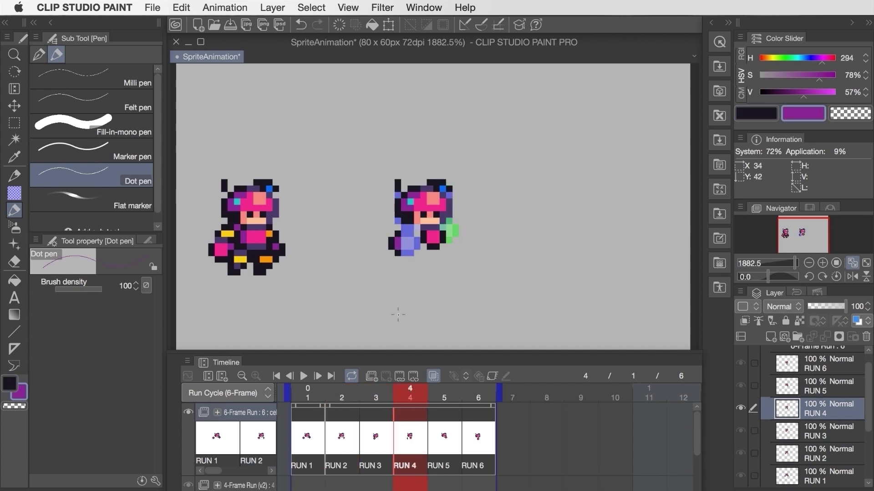
# Complete the far hand's swing in the RUN 5 and RUN 6 cels and play back both arms.
pyautogui.press('m')
pyautogui.click(436, 444)
pyautogui.press('p')
pyautogui.press('x')
pyautogui.click(478, 441)
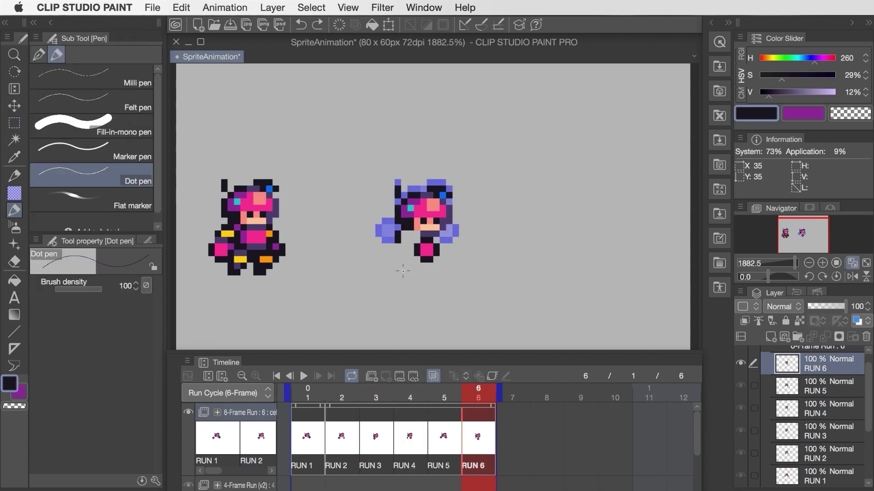
pyautogui.click(304, 375)
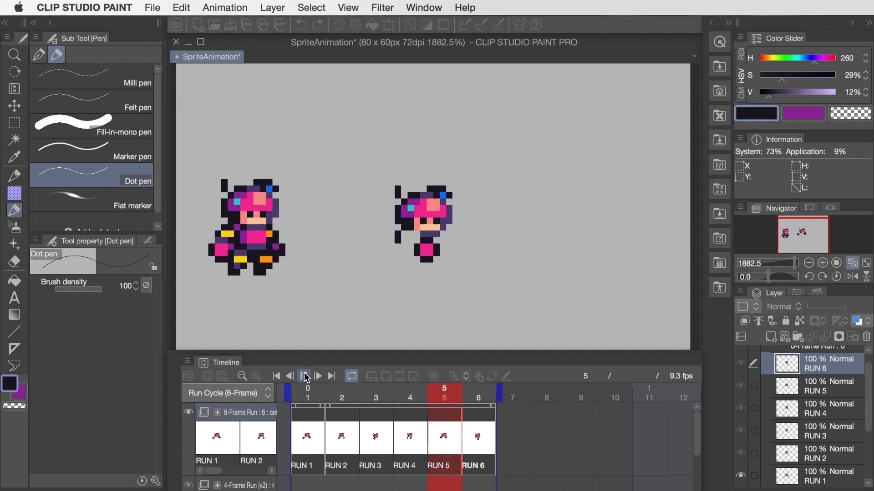
pyautogui.click(305, 376)
# Draw the near-black legs of the stride below the body in RUN 1 through RUN 4.
pyautogui.click(308, 436)
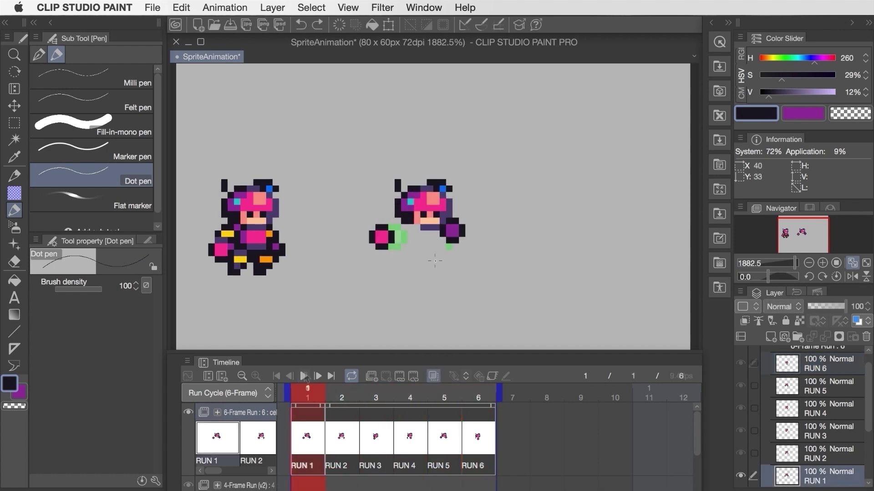
pyautogui.moveTo(436, 253)
pyautogui.mouseDown()
pyautogui.moveTo(433, 266)
pyautogui.moveTo(450, 266)
pyautogui.moveTo(436, 266)
pyautogui.mouseUp()
pyautogui.click(344, 436)
pyautogui.click(373, 438)
pyautogui.click(411, 435)
pyautogui.press('e')
# Draw the near-black legs in RUN 5 and RUN 6, touch up RUN 4, and play back the stride.
pyautogui.click(441, 437)
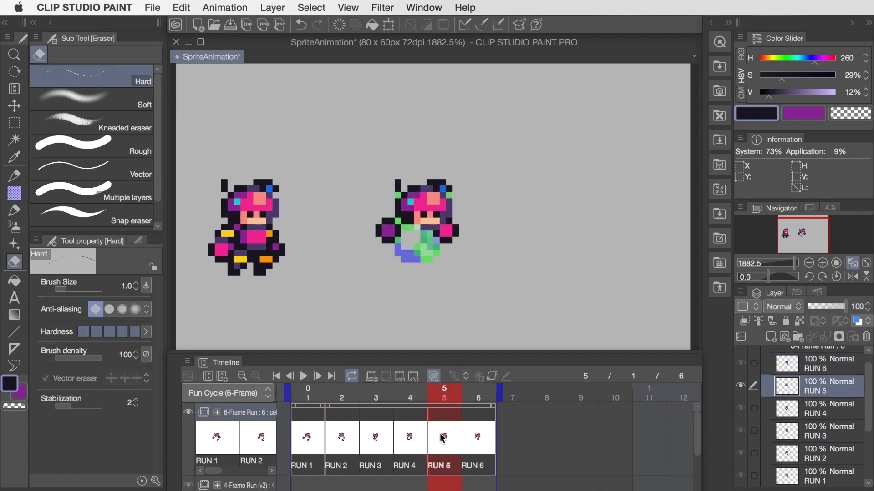
pyautogui.press('p')
pyautogui.click(477, 437)
pyautogui.click(410, 437)
pyautogui.click(304, 376)
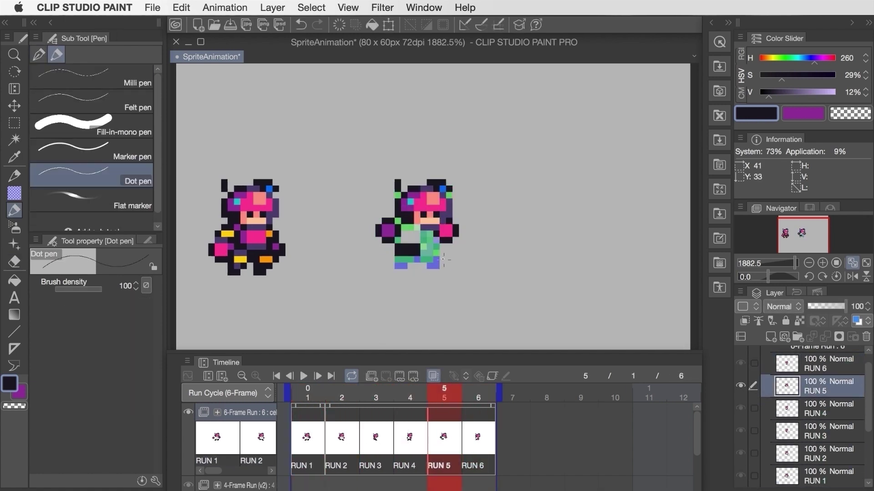
pyautogui.click(303, 376)
pyautogui.click(303, 376)
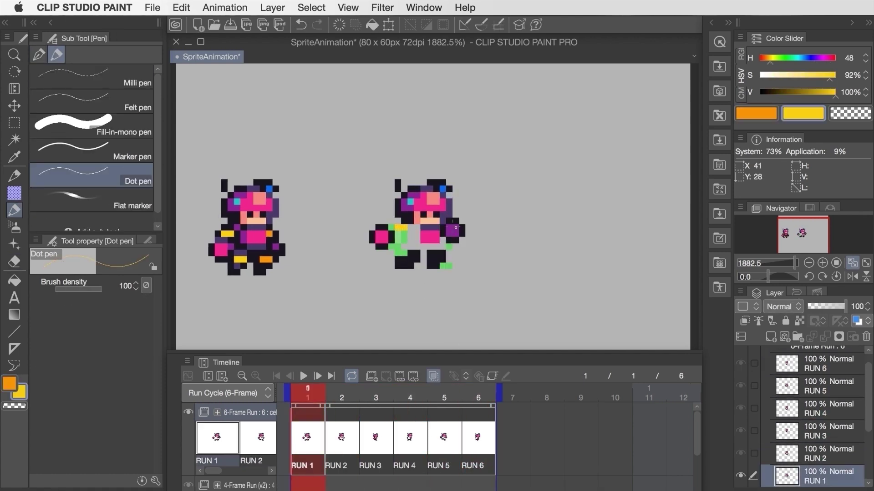
# Add the yellow and orange arm accents in RUN 2 through RUN 6, clean up stray pixels, and play back the cycle.
pyautogui.click(341, 439)
pyautogui.click(376, 439)
pyautogui.press('x')
pyautogui.click(409, 438)
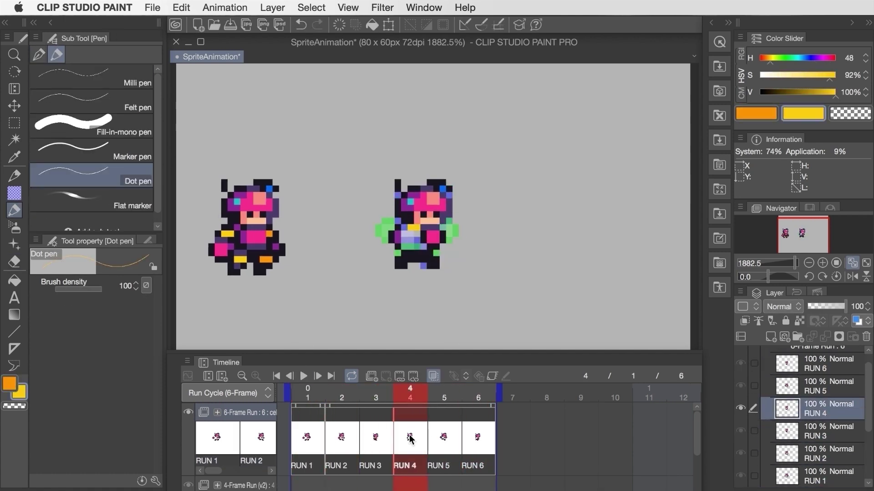
pyautogui.press('e')
pyautogui.click(478, 419)
pyautogui.press('p')
pyautogui.click(304, 377)
pyautogui.click(303, 377)
# Paint the yellow accent on the near boot from RUN 2 through RUN 6 and play back the cycle.
pyautogui.click(341, 428)
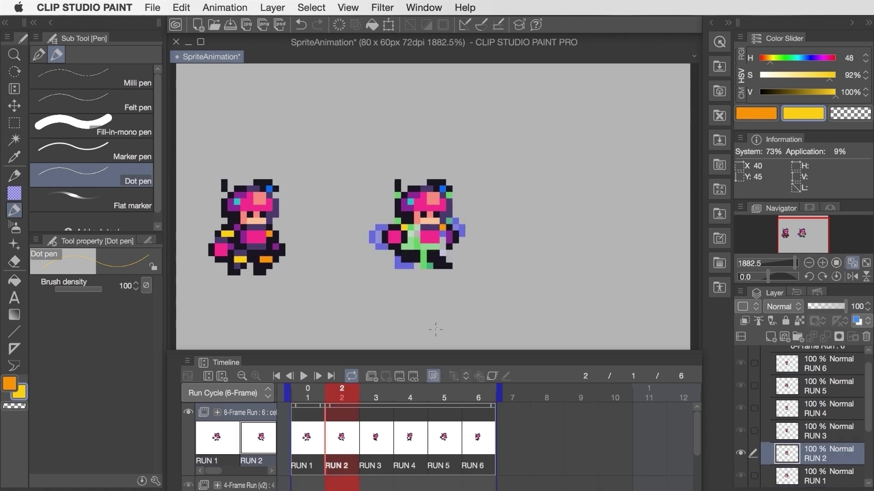
pyautogui.click(478, 428)
pyautogui.click(417, 259)
pyautogui.press('Return')
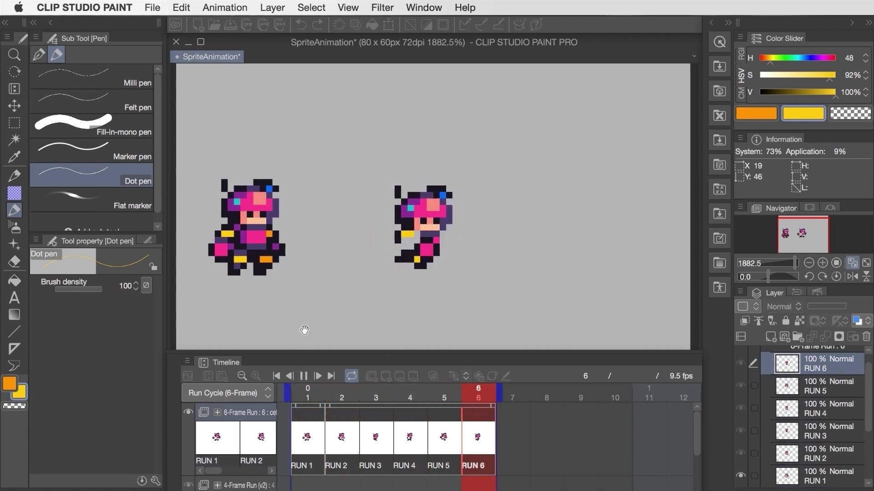
pyautogui.click(303, 376)
# Paint the orange accent on the far boot across the run cels and play back the cycle.
pyautogui.press('x')
pyautogui.click(444, 427)
pyautogui.click(380, 428)
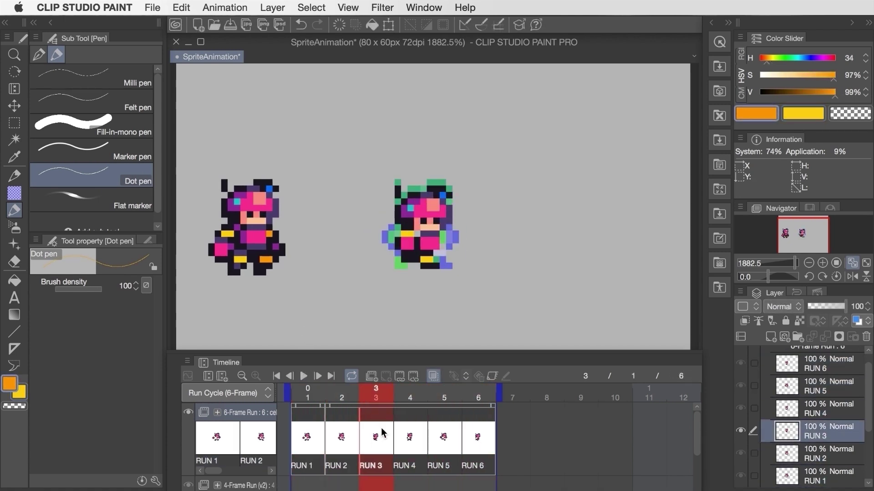
pyautogui.click(478, 427)
pyautogui.click(303, 376)
pyautogui.click(303, 376)
# Shade the arm in purple and the clothing in dark violet, cel by cel through the six-frame run.
pyautogui.click(404, 236)
pyautogui.press('x')
pyautogui.keyDown('alt'); pyautogui.click(452, 231); pyautogui.keyUp('alt')
pyautogui.click(416, 236)
pyautogui.press('x')
pyautogui.press('.')
pyautogui.press('.')
pyautogui.press('.')
pyautogui.press('.')
pyautogui.press('.')
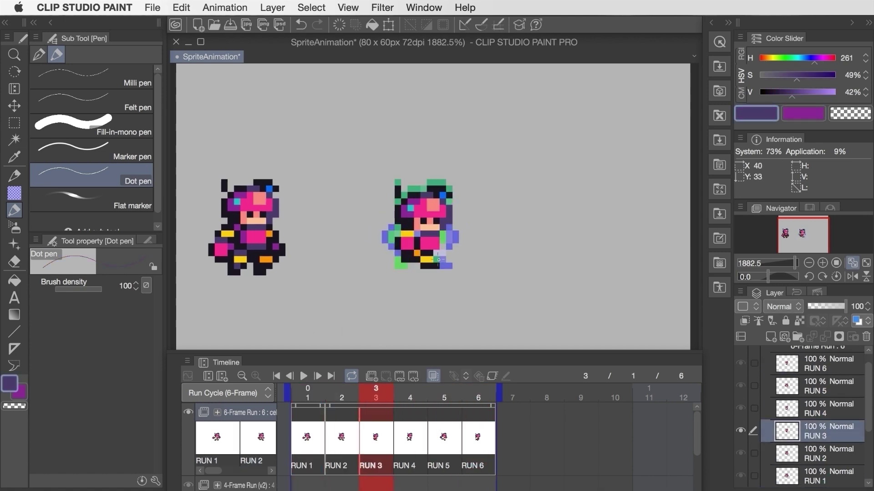
# Sample the near-black outline color, finish the dark body pixels in the remaining cels, and play back the run.
pyautogui.press('x')
pyautogui.keyDown('alt'); pyautogui.click(411, 255); pyautogui.keyUp('alt')
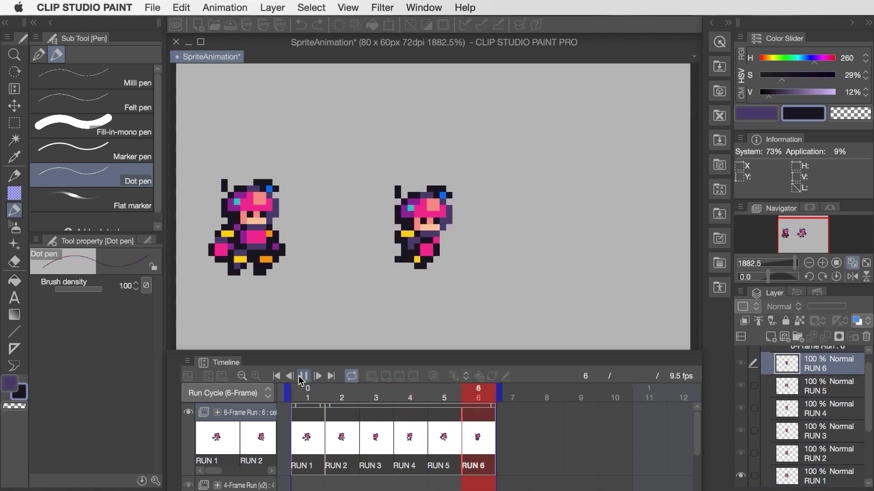
pyautogui.press('Right')
pyautogui.press('Right')
pyautogui.press('Right')
pyautogui.press('Return')
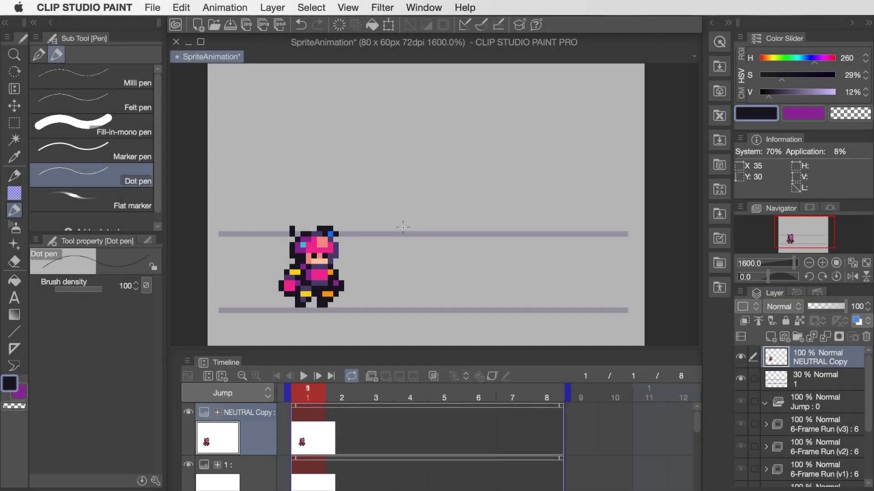
# Paste a copy of the neutral sprite, place it to the right of the original, and lower its upper body one pixel.
pyautogui.press('super+v')
pyautogui.press('k')
pyautogui.moveTo(406, 232); pyautogui.dragTo(503, 232)
pyautogui.press('m')
pyautogui.moveTo(372, 296); pyautogui.dragTo(482, 171)
pyautogui.press('super+Down')
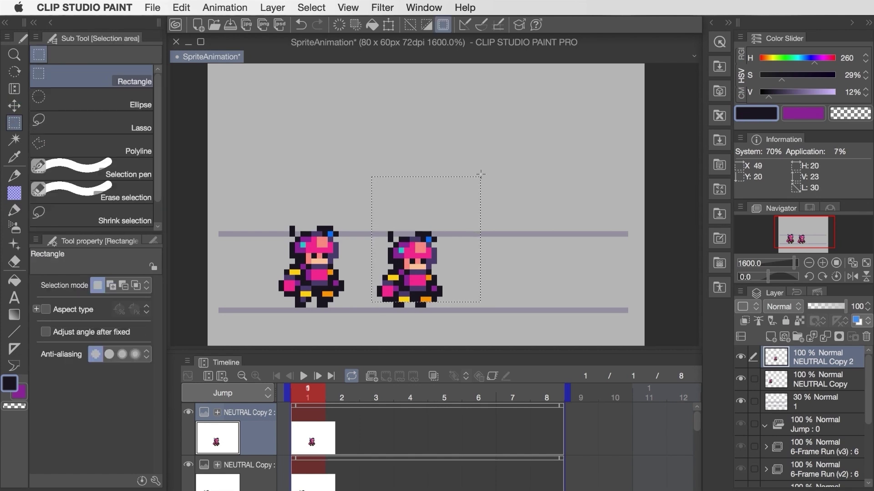
# Shift the second sprite's left foot one pixel to the left to widen its stance.
pyautogui.press('super+d')
pyautogui.moveTo(420, 297)
pyautogui.mouseDown()
pyautogui.moveTo(441, 307)
pyautogui.moveTo(415, 312)
pyautogui.mouseUp()
pyautogui.press('super+Left')
pyautogui.press('super+d')
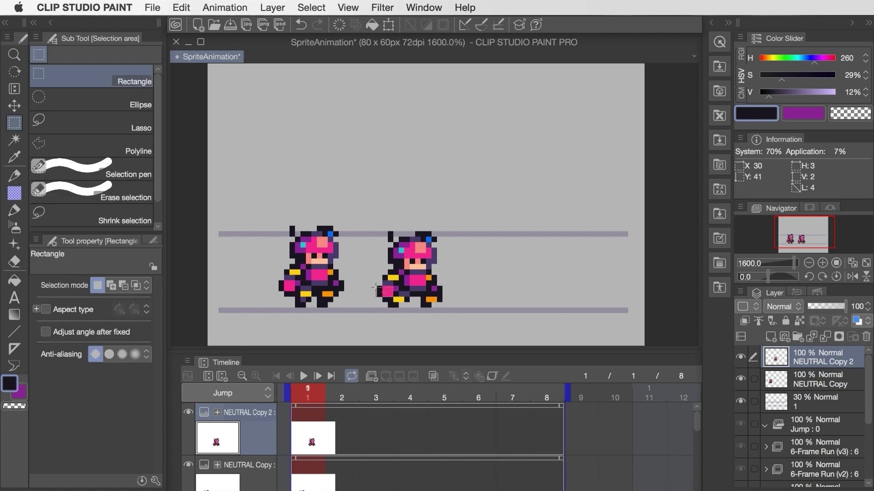
# Move both hands of the second sprite one pixel outward and one pixel up.
pyautogui.moveTo(375, 286); pyautogui.dragTo(377, 286)
pyautogui.press('super+Left')
pyautogui.press('super+Up')
pyautogui.moveTo(441, 289); pyautogui.dragTo(445, 282)
pyautogui.press('super+Right')
pyautogui.press('super+Up')
pyautogui.press('super+d')
# Fill the second sprite's gaps with near-black and its far hand with purple, undoing the last two strokes.
pyautogui.press('p')
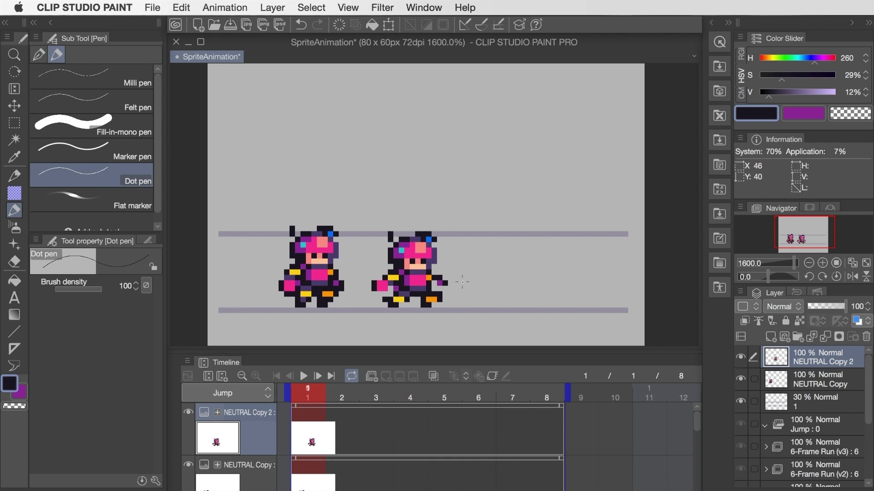
pyautogui.press('x')
pyautogui.click(434, 285)
pyautogui.click(435, 285)
pyautogui.press('x')
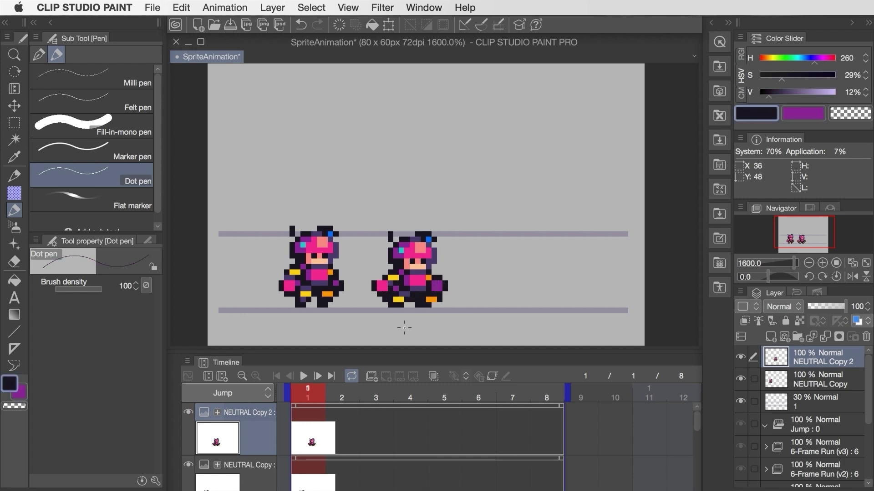
pyautogui.press('super+z')
pyautogui.press('super+z')
# Lower the second sprite's head one pixel to deepen the crouch and sample the orange of its boot.
pyautogui.press('m')
pyautogui.moveTo(464, 231); pyautogui.dragTo(431, 250)
pyautogui.press('super+Down')
pyautogui.press('super+d')
pyautogui.press('p')
pyautogui.keyDown('alt'); pyautogui.click(432, 300); pyautogui.keyUp('alt')
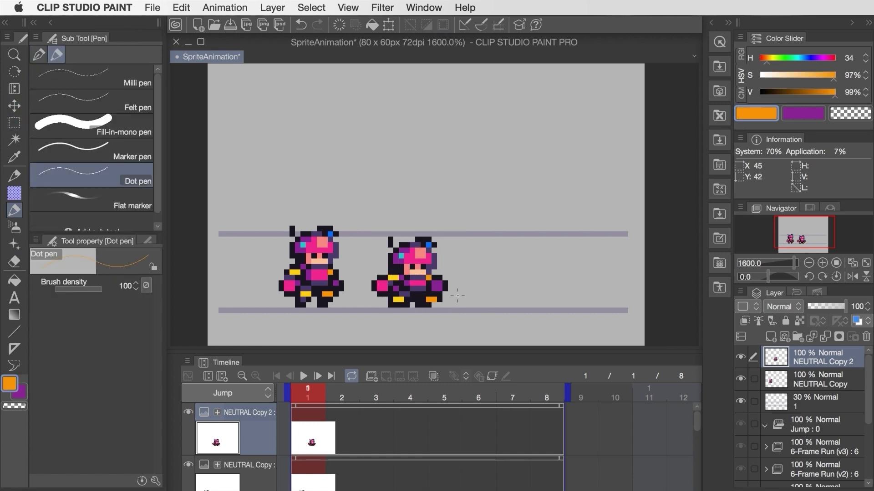
# Duplicate the upright sprite from the NEUTRAL Copy layer and place the copy to the right of the crouching sprite.
pyautogui.click(803, 382)
pyautogui.press('m')
pyautogui.press('super+c')
pyautogui.press('super+v')
pyautogui.press('super+shift+Right')
pyautogui.press('super+shift+Right')
pyautogui.press('super+shift+Right')
pyautogui.press('super+Right')
pyautogui.press('super+Right')
pyautogui.press('super+Right')
pyautogui.press('super+Right')
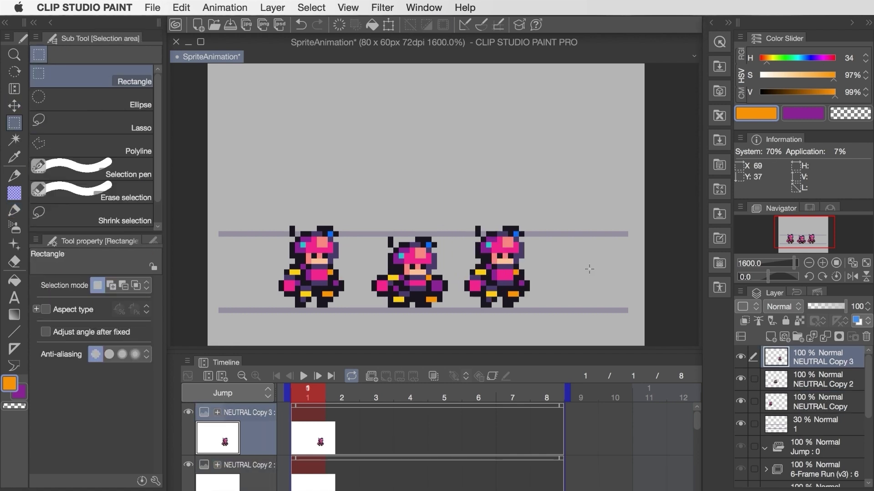
# Raise the third sprite's upper body one pixel and extend its near leg with sampled boot and outline colours.
pyautogui.moveTo(544, 300); pyautogui.dragTo(466, 173)
pyautogui.press('super+Up')
pyautogui.press('super+d')
pyautogui.press('p')
pyautogui.keyDown('alt'); pyautogui.click(483, 295); pyautogui.keyUp('alt')
pyautogui.keyDown('alt'); pyautogui.click(511, 289); pyautogui.keyUp('alt')
pyautogui.press('x')
pyautogui.moveTo(484, 299); pyautogui.dragTo(462, 295)
# Redraw the third sprite's arms, hands and boots as tall, narrow shapes close to the body, using sampled pink and near-black.
pyautogui.press('m')
pyautogui.press('super+Right')
pyautogui.press('super+d')
pyautogui.press('p')
pyautogui.keyDown('alt'); pyautogui.click(521, 278); pyautogui.keyUp('alt')
pyautogui.moveTo(521, 272)
pyautogui.mouseDown()
pyautogui.moveTo(521, 283)
pyautogui.moveTo(478, 294)
pyautogui.mouseUp()
pyautogui.press('x')
pyautogui.keyDown('alt'); pyautogui.click(480, 280); pyautogui.keyUp('alt')
pyautogui.press('x')
pyautogui.press('x')
pyautogui.click(477, 289)
pyautogui.press('x')
pyautogui.press('x')
pyautogui.press('x')
pyautogui.press('e')
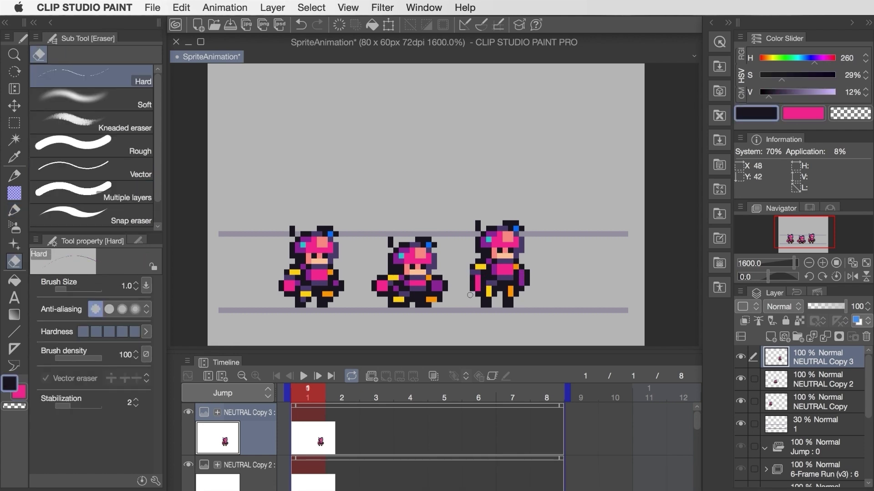
# Extend the third sprite's yellow near cuff and orange far cuff one pixel upward with sampled colours.
pyautogui.press('p')
pyautogui.press('x')
pyautogui.keyDown('alt'); pyautogui.click(478, 267); pyautogui.keyUp('alt')
pyautogui.click(478, 261)
pyautogui.keyDown('alt'); pyautogui.click(516, 267); pyautogui.keyUp('alt')
pyautogui.click(515, 262)
# Shift the antenna and near edge of the third sprite's head one pixel inward to narrow it.
pyautogui.press('m')
pyautogui.moveTo(471, 248); pyautogui.dragTo(488, 206)
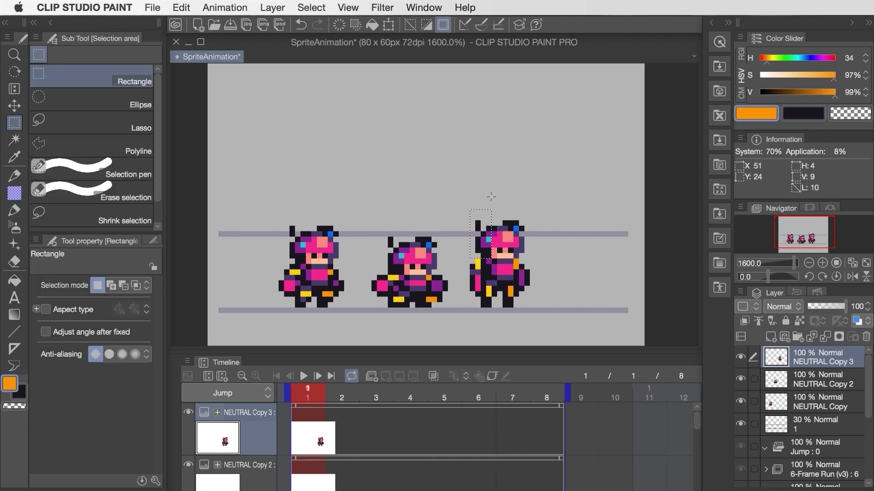
pyautogui.press('super+d')
pyautogui.press('p')
pyautogui.press('m')
# Stretch the third sprite's head by pasting a copy of its top one pixel higher and merging it down.
pyautogui.moveTo(477, 240); pyautogui.dragTo(534, 196)
pyautogui.press('super+c')
pyautogui.press('super+v')
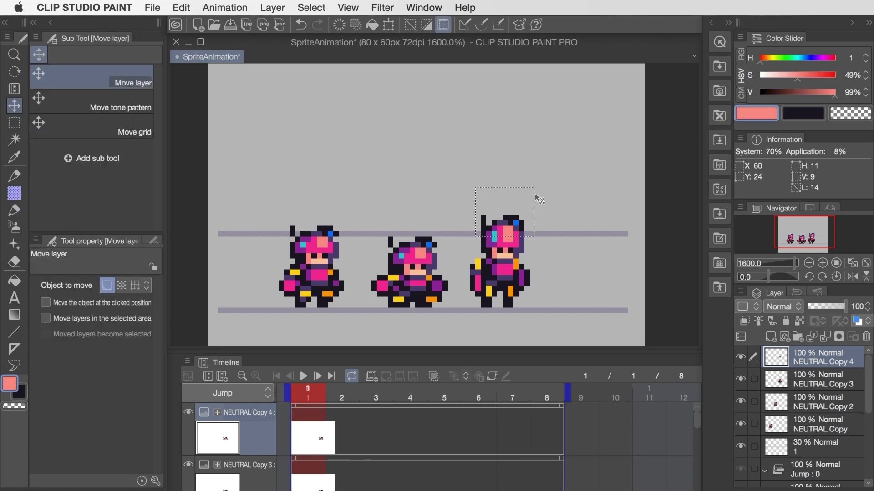
pyautogui.press('super+Up')
pyautogui.press('super+e')
pyautogui.press('super+d')
pyautogui.press('p')
pyautogui.press('x')
pyautogui.press('e')
pyautogui.press('m')
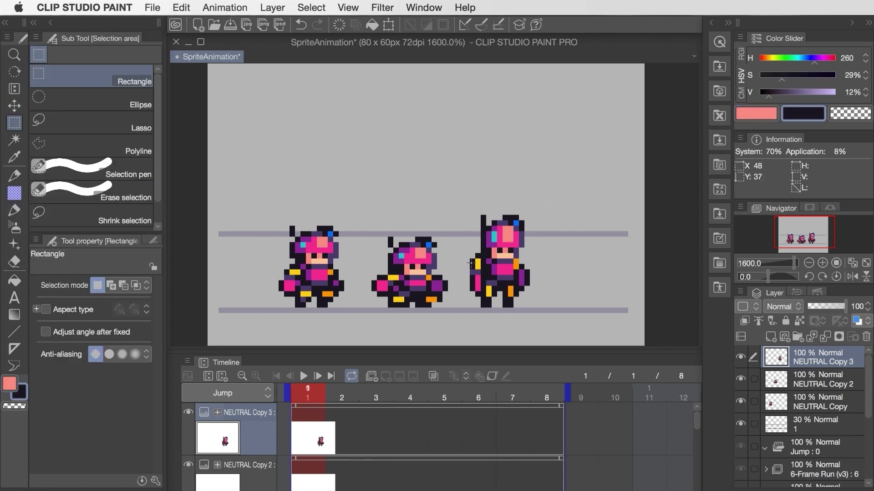
# Tuck up the fifth sprite's near foot and pull its near hand one pixel inward.
pyautogui.press('k')
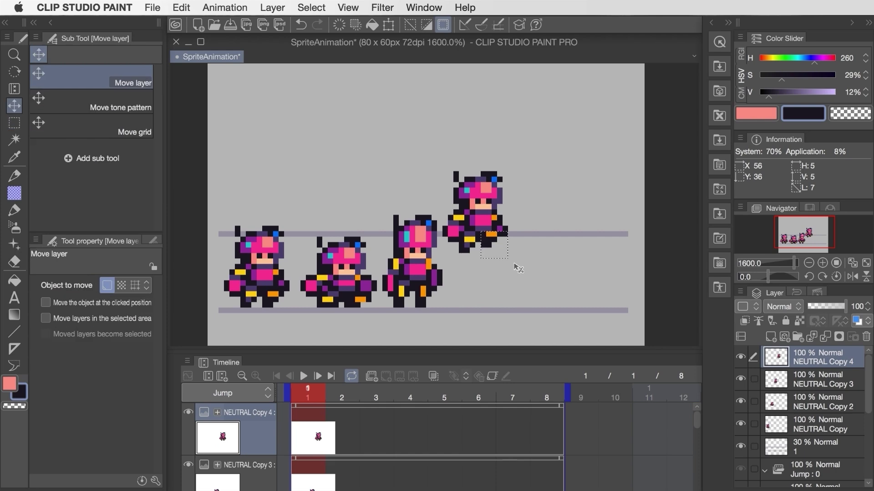
pyautogui.press('p')
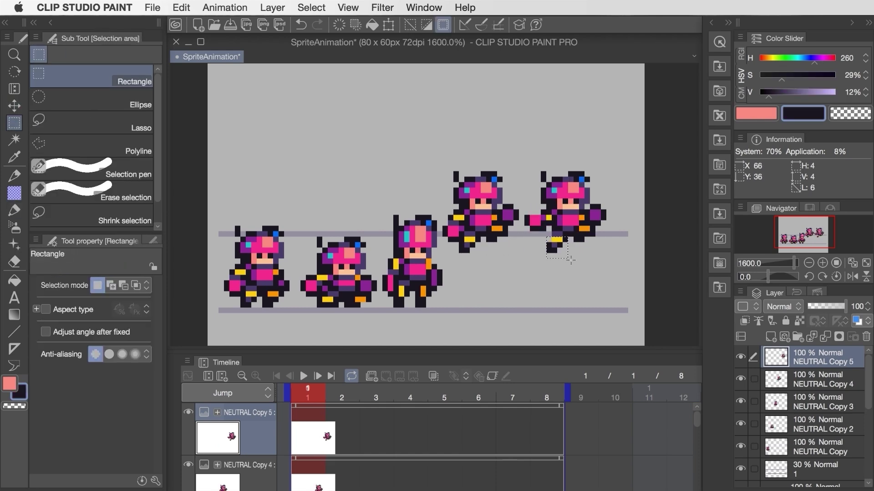
pyautogui.press('k')
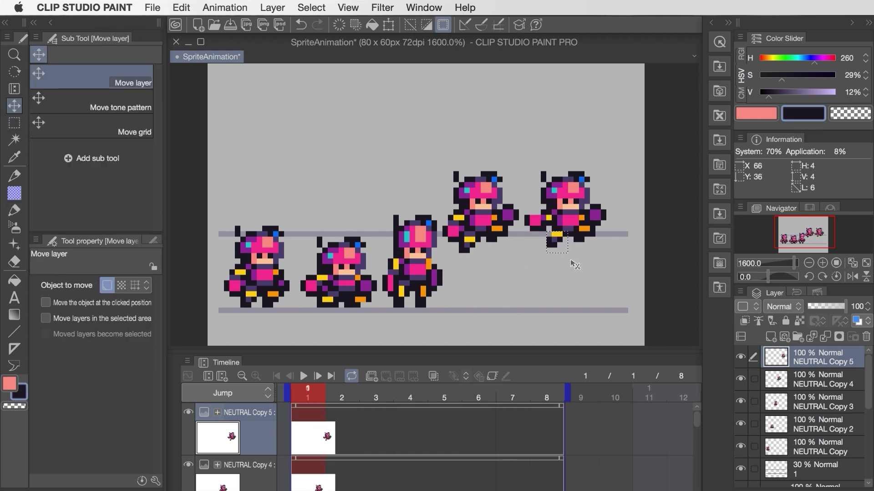
pyautogui.press('p')
pyautogui.press('e')
pyautogui.press('m')
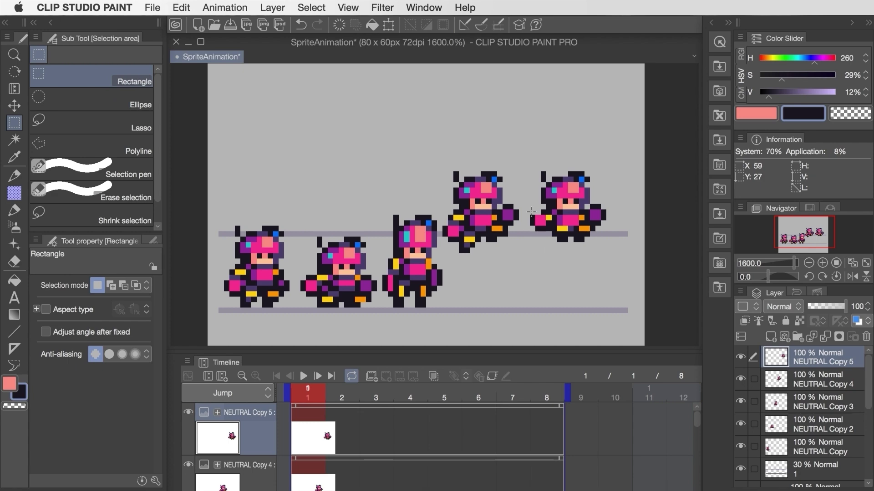
# Pull the fifth sprite's far hand one pixel inward and repaint its cuff with near-black and orange.
pyautogui.press('p')
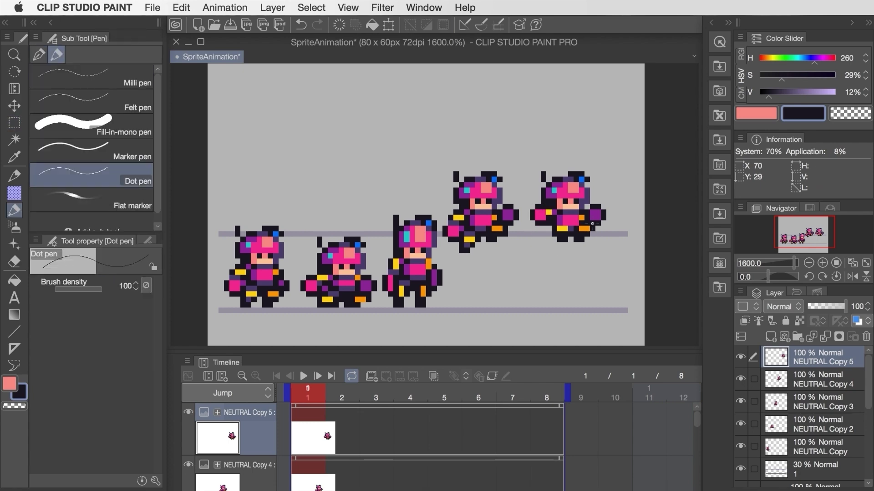
pyautogui.click(581, 212)
pyautogui.click(581, 217)
pyautogui.press('m')
pyautogui.press('e')
pyautogui.press('p')
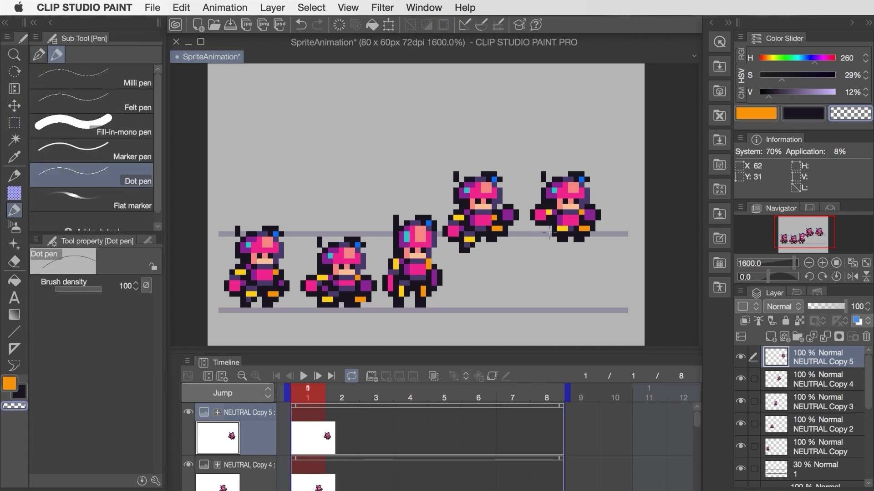
pyautogui.press('e')
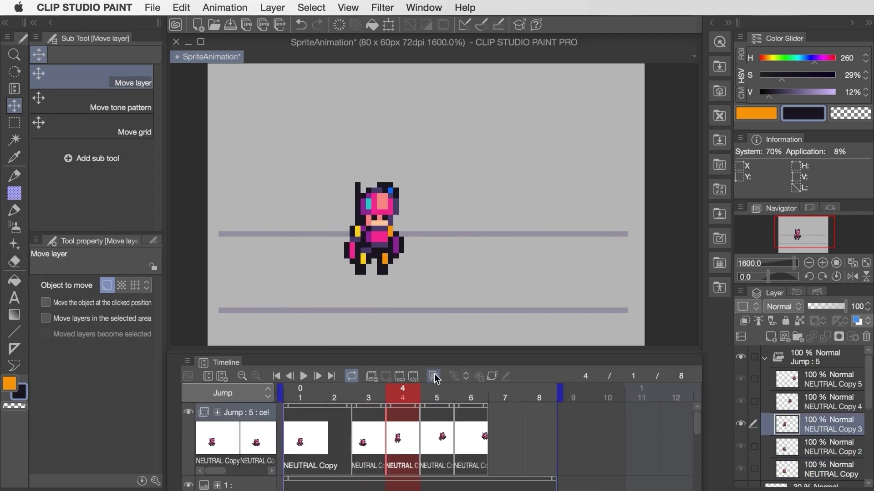
# Enable onion skin and align the NEUTRAL Copy 4 pose horizontally over the launch pose of frame 4.
pyautogui.click(433, 376)
pyautogui.click(838, 408)
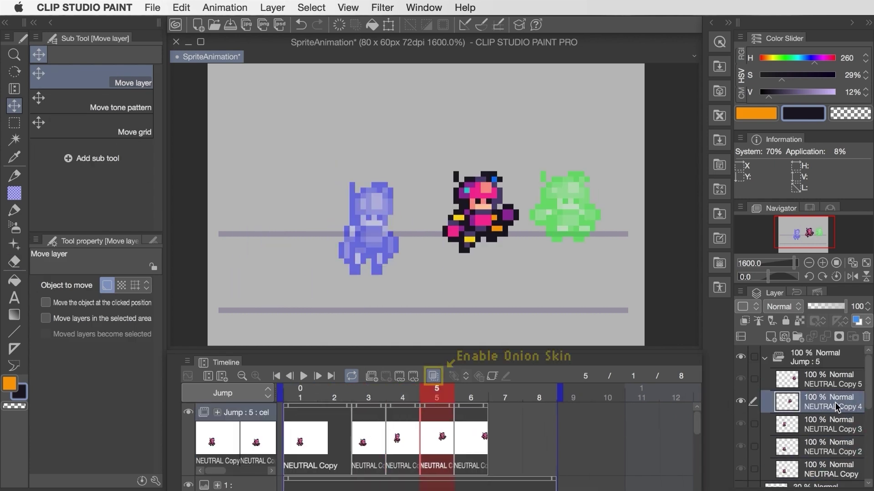
pyautogui.hotkey('shift', 'Left')
pyautogui.hotkey('shift', 'Left')
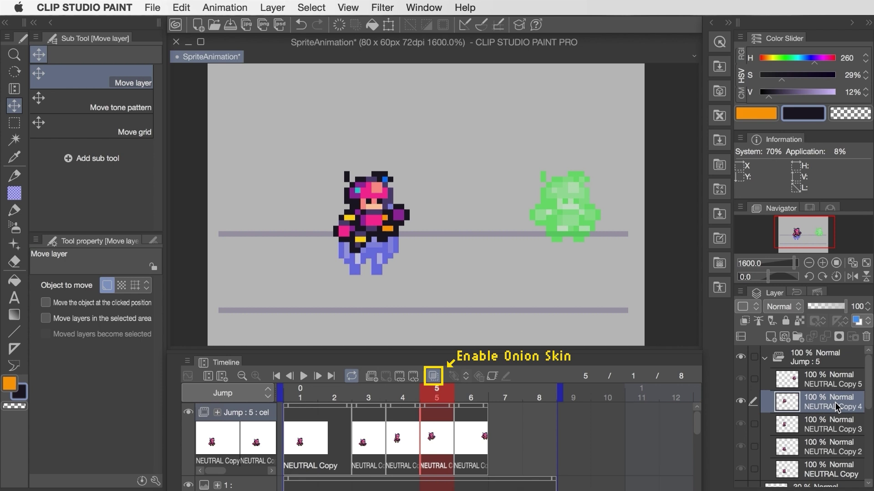
pyautogui.press('Up')
pyautogui.press('Up')
pyautogui.press('Up')
pyautogui.press('Up')
pyautogui.press('Down')
pyautogui.press('Down')
pyautogui.press('Down')
pyautogui.press('Down')
# Shift the NEUTRAL Copy 5 pose in frame 6 two pixels right and two pixels up over the onion skin.
pyautogui.click(824, 390)
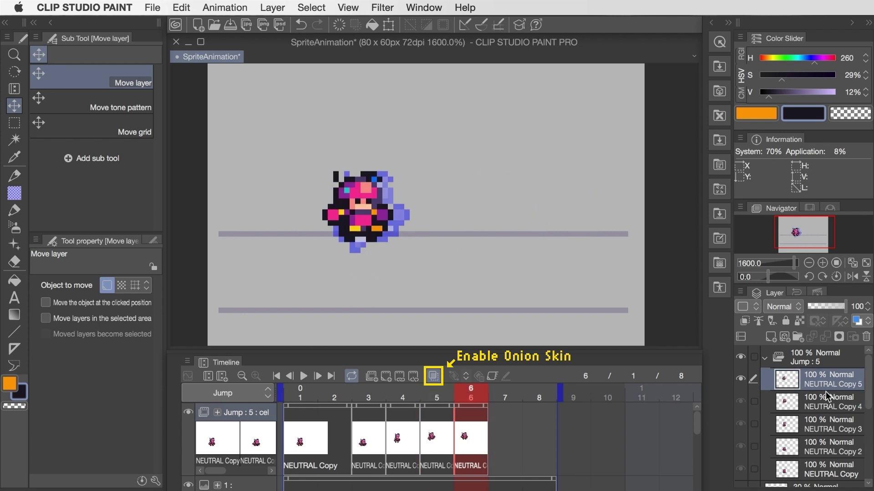
pyautogui.press('Right')
pyautogui.press('Right')
pyautogui.press('Up')
pyautogui.press('Up')
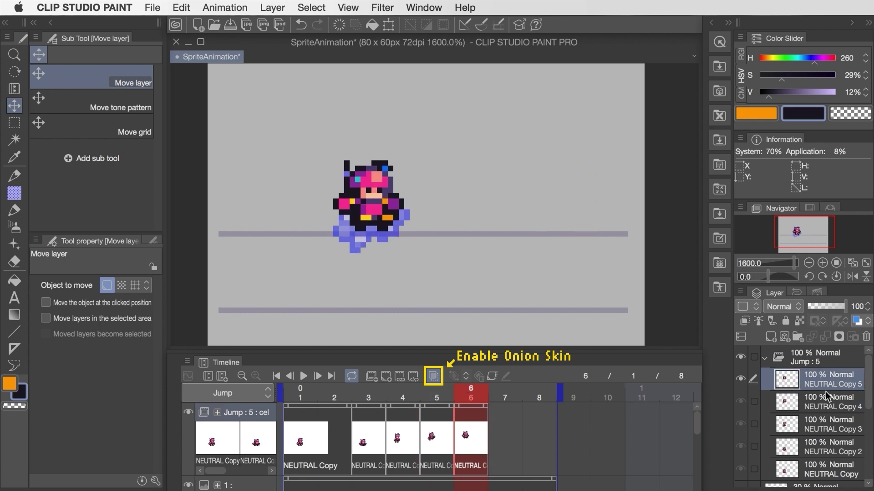
pyautogui.click(505, 396)
pyautogui.click(400, 376)
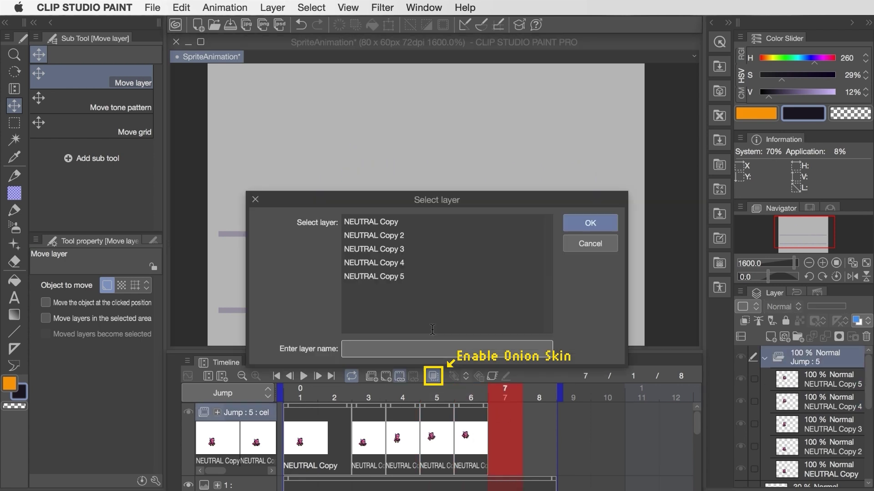
pyautogui.click(590, 244)
pyautogui.press('super+z')
# Place frame 6's NEUTRAL Copy 5 cel on frames 7 and 8 of the Jump track as well.
pyautogui.click(472, 408)
pyautogui.rightClick(472, 408)
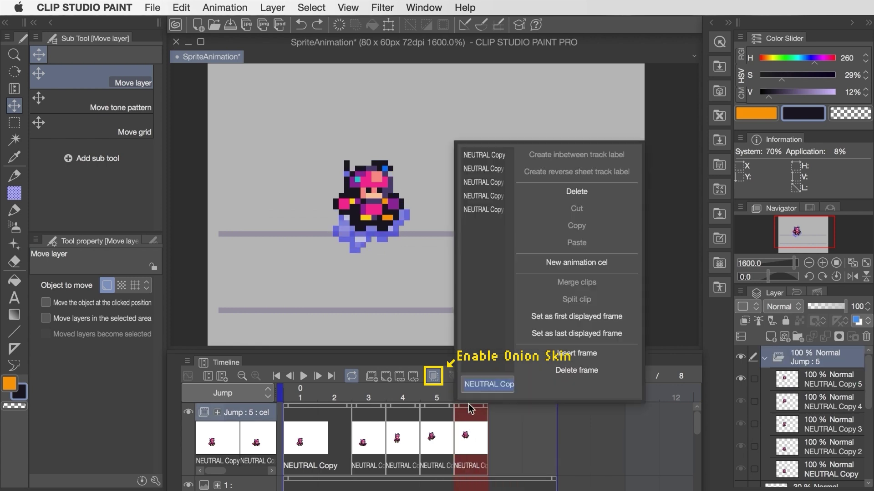
pyautogui.click(475, 408)
pyautogui.press('super+v')
pyautogui.rightClick(538, 409)
pyautogui.click(628, 230)
# Lower the NEUTRAL Copy 5 pose in frame 7 until its head overlaps the upper guideline.
pyautogui.press('Down')
pyautogui.press('Down')
pyautogui.press('Down')
pyautogui.press('Down')
pyautogui.press('Down')
pyautogui.press('Down')
pyautogui.press('Down')
pyautogui.press('Down')
pyautogui.press('Down')
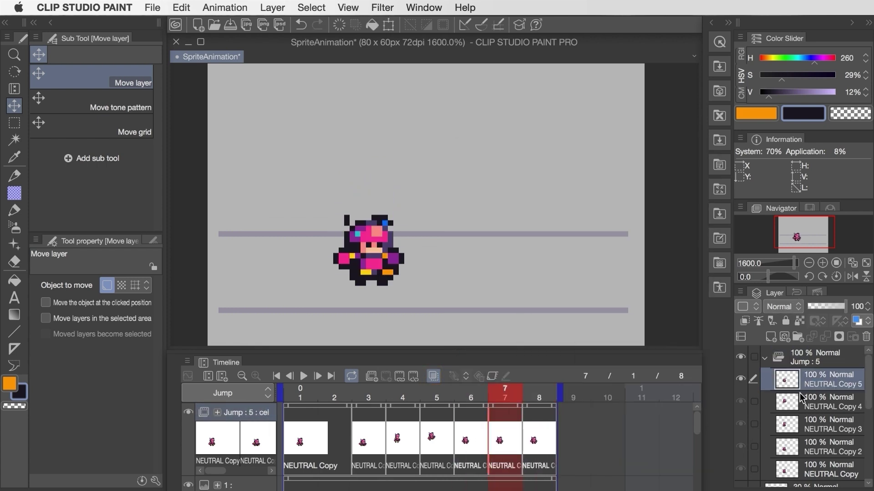
# Assign the NEUTRAL Copy 2 crouch cel to frame 8 and play the jump animation.
pyautogui.click(538, 395)
pyautogui.click(399, 376)
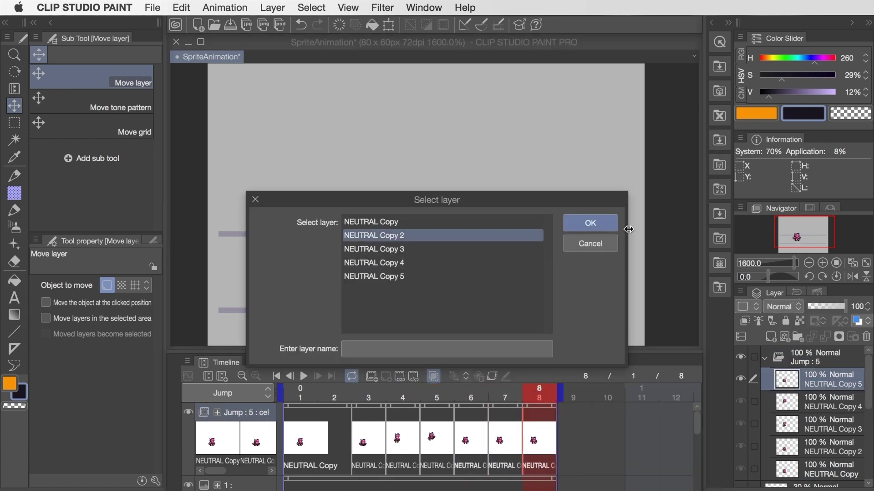
pyautogui.click(590, 223)
pyautogui.click(303, 376)
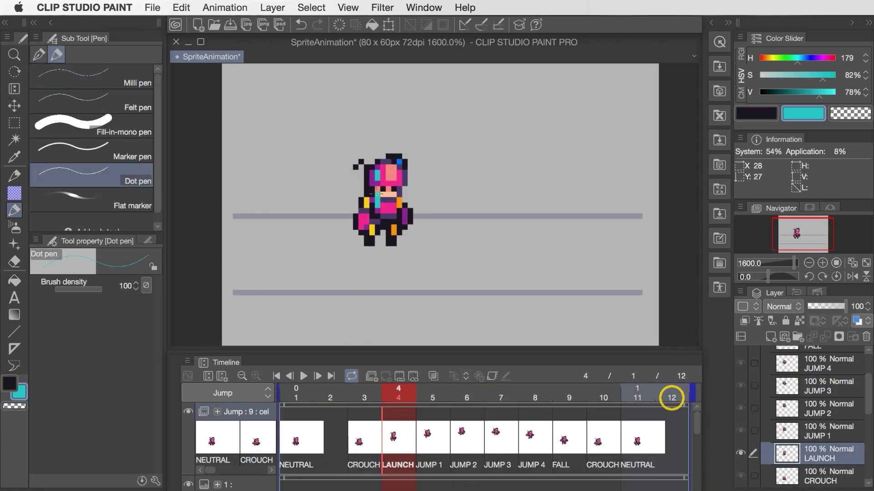
# Step through the jump cels from JUMP 1 to the landing CROUCH, compare their poses and play the animation.
pyautogui.click(421, 450)
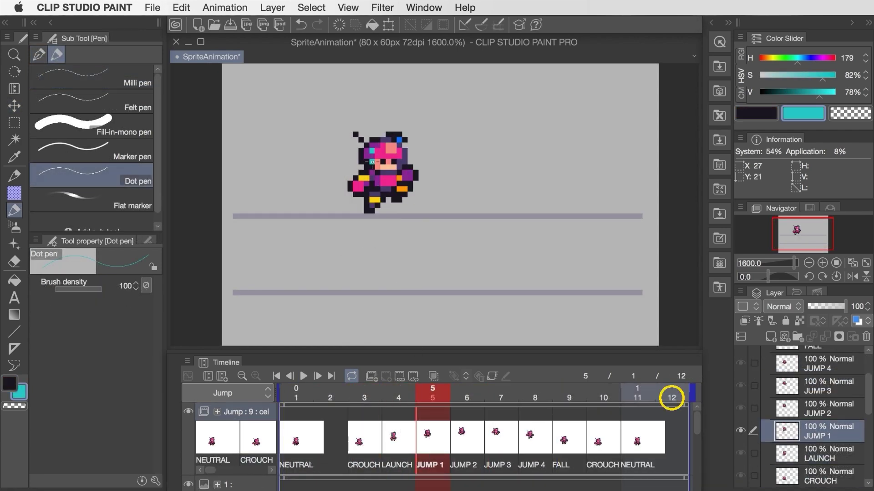
pyautogui.click(458, 440)
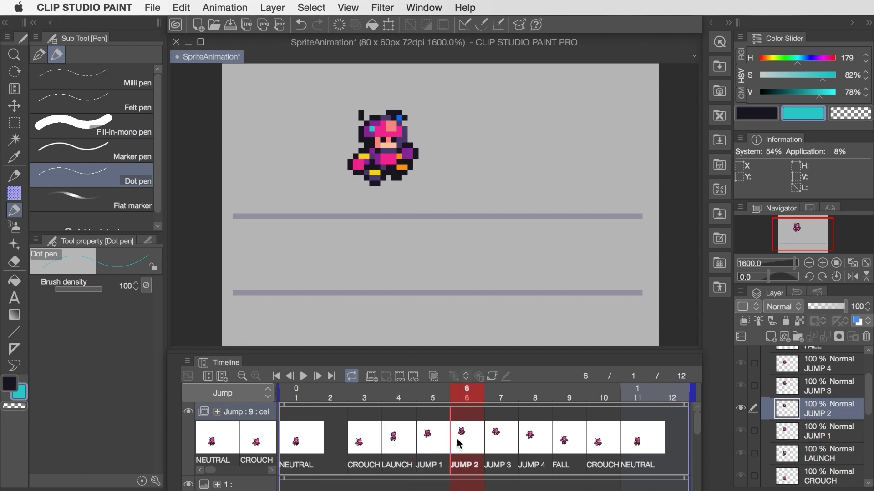
pyautogui.click(431, 439)
pyautogui.click(405, 437)
pyautogui.click(434, 440)
pyautogui.press('Right')
pyautogui.click(513, 439)
pyautogui.click(529, 444)
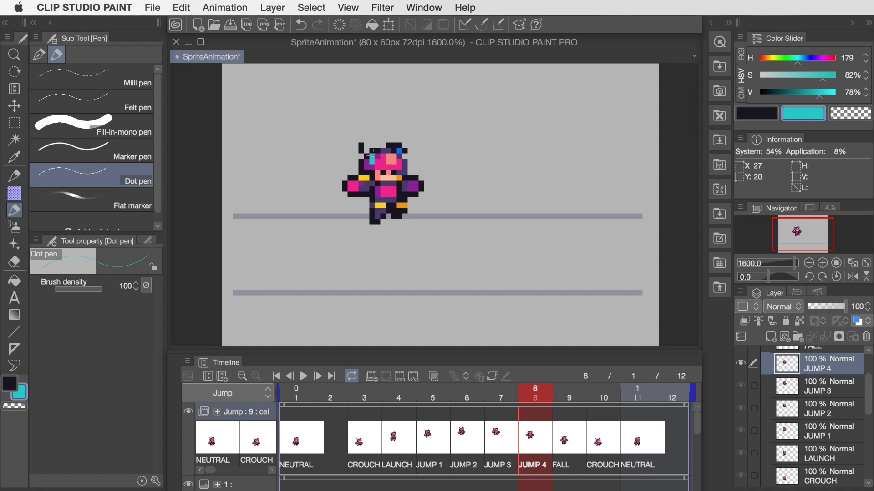
pyautogui.click(569, 430)
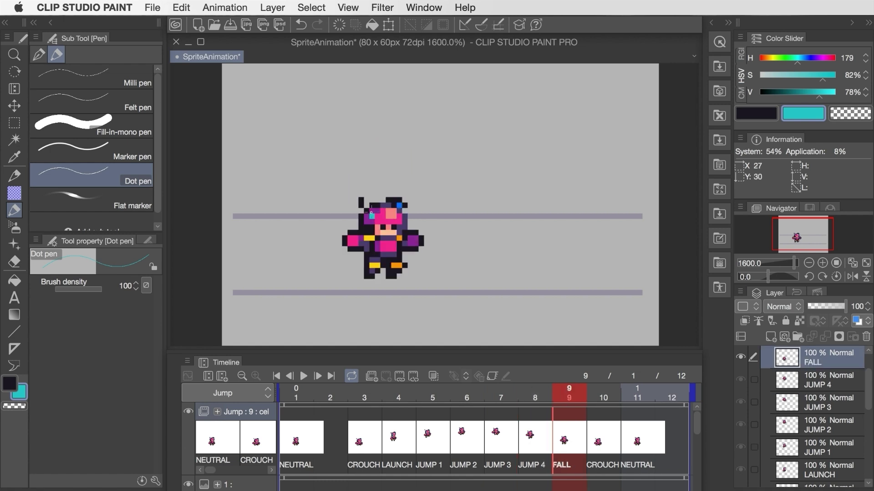
pyautogui.press('Right')
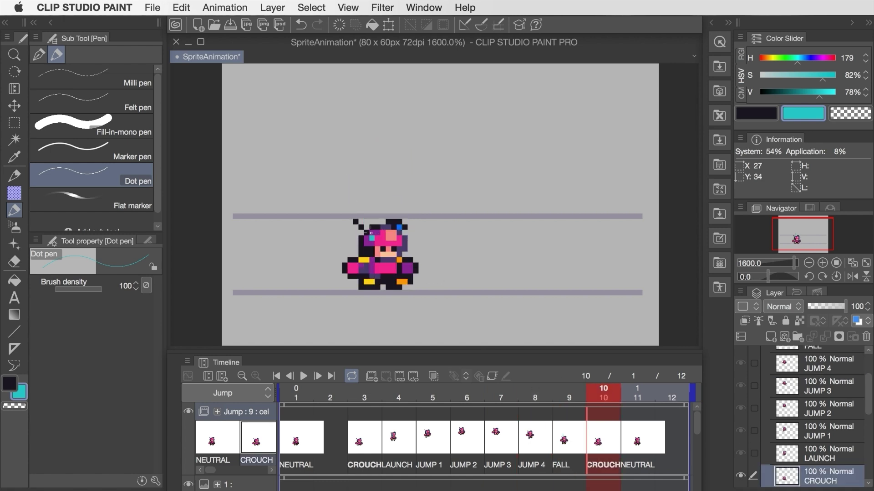
pyautogui.click(304, 376)
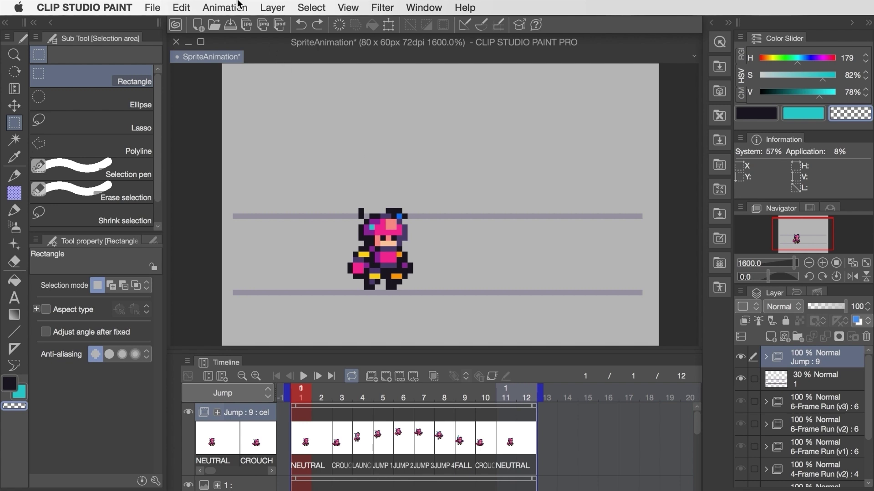
# Set the Jump timeline's end frame to 19.
pyautogui.click(236, 6)
pyautogui.moveTo(244, 150)
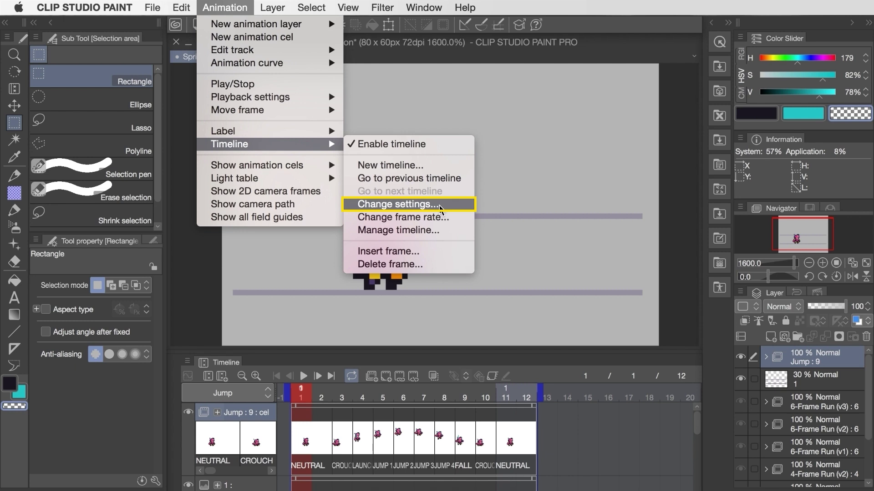
pyautogui.click(440, 206)
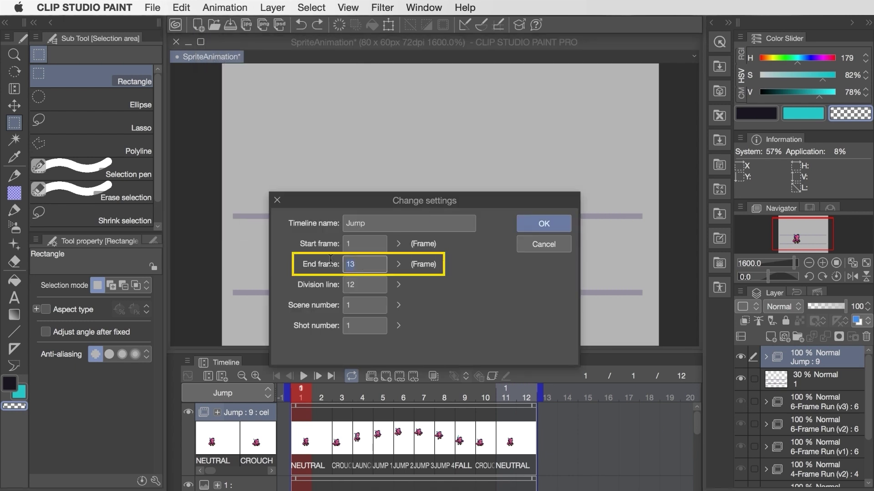
pyautogui.write('18')
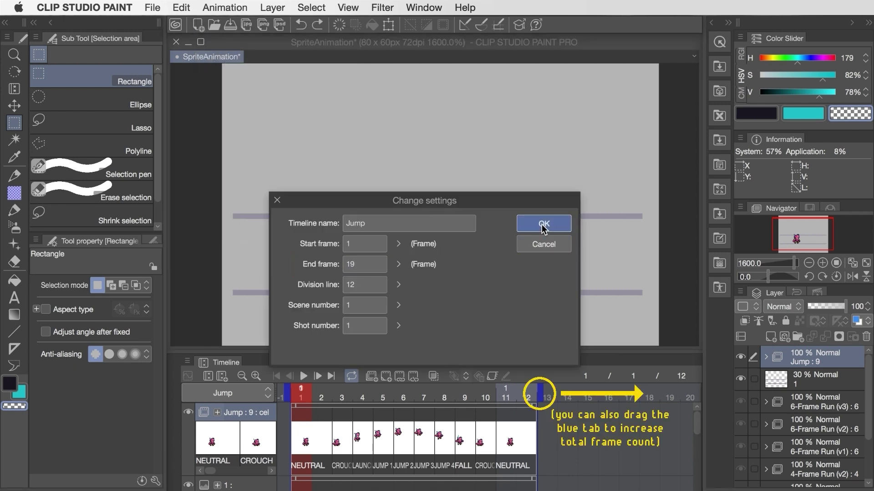
pyautogui.click(542, 224)
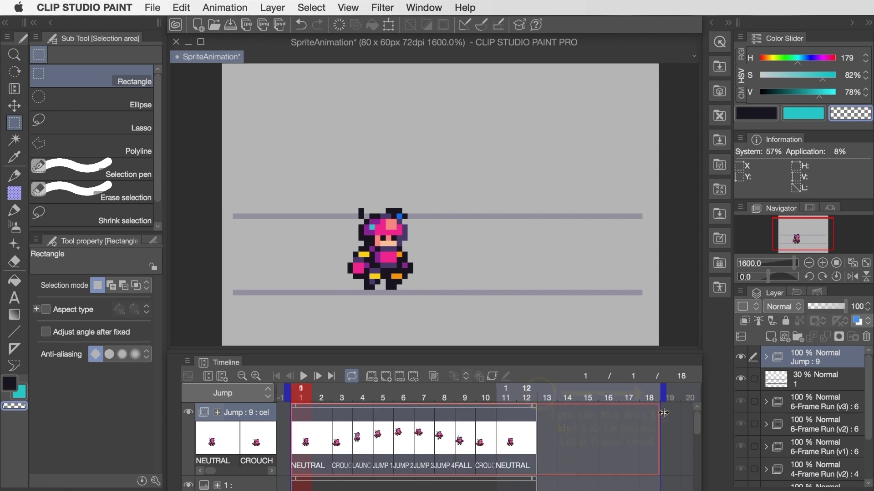
# Duplicate the Jump animation folder and rename the copy as Double Jump.
pyautogui.rightClick(800, 354)
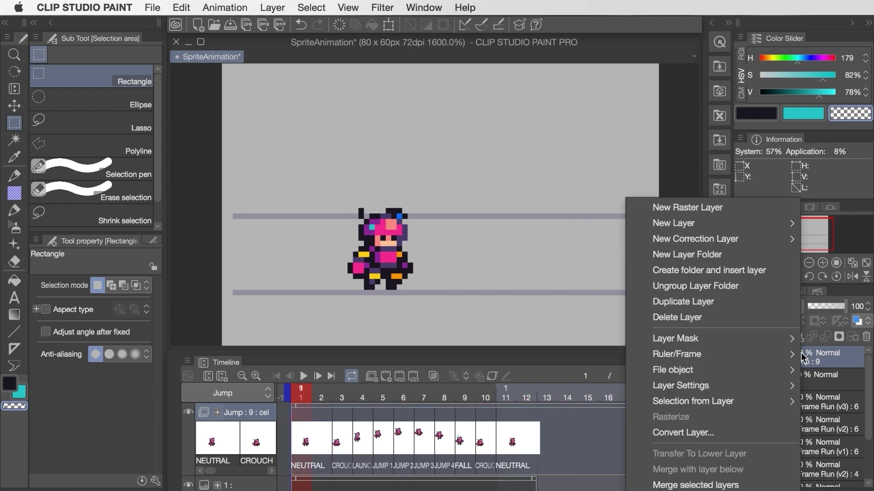
pyautogui.click(669, 302)
pyautogui.doubleClick(803, 358)
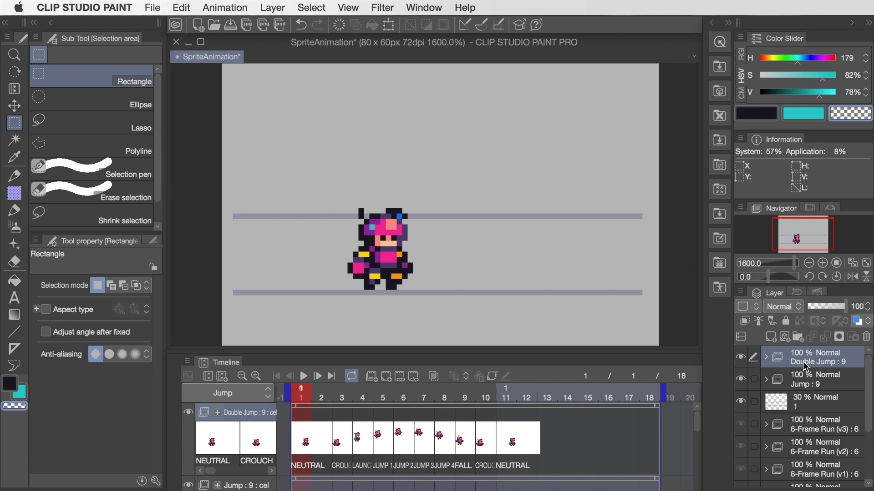
# Split the Double Jump clip at frame 7, just before the JUMP 3 cel.
pyautogui.click(421, 395)
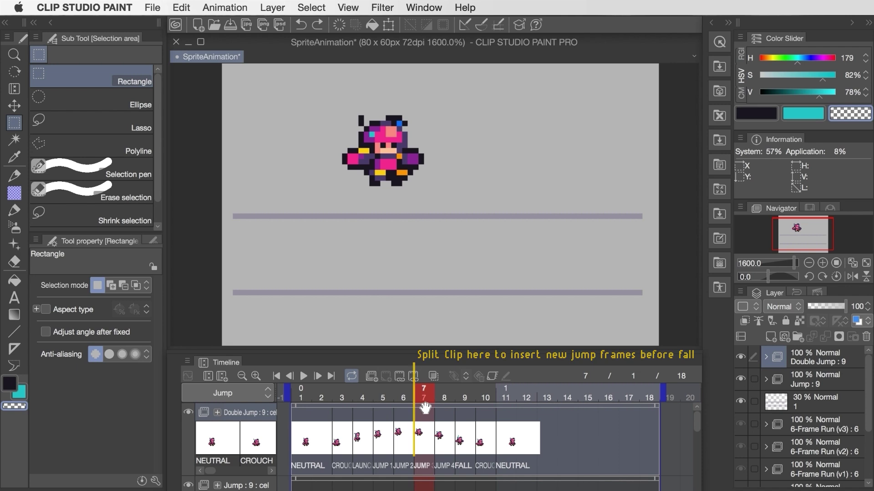
pyautogui.rightClick(425, 408)
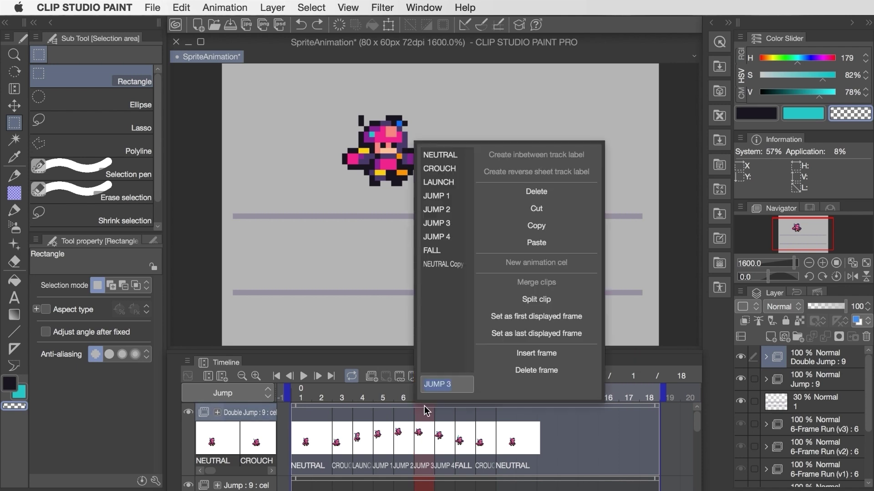
pyautogui.click(535, 300)
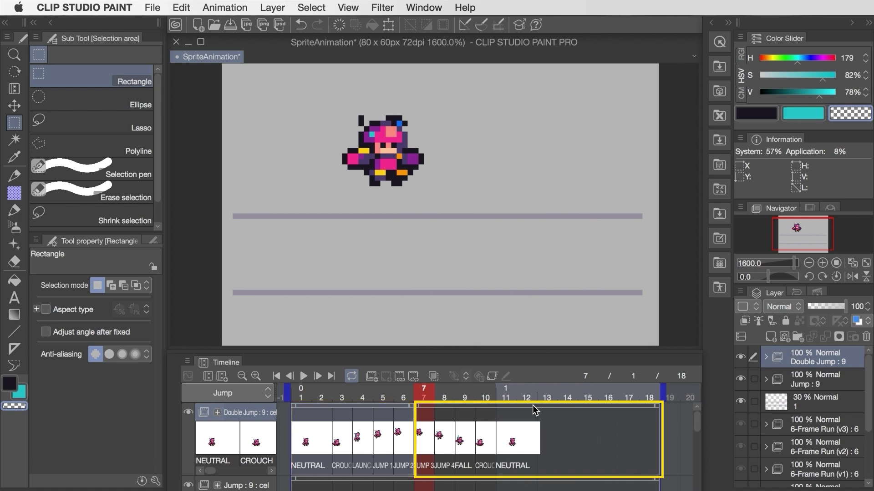
# Trim the end of the second Double Jump clip, move the clip to start at frame 13, and play the animation.
pyautogui.moveTo(660, 405); pyautogui.dragTo(612, 406)
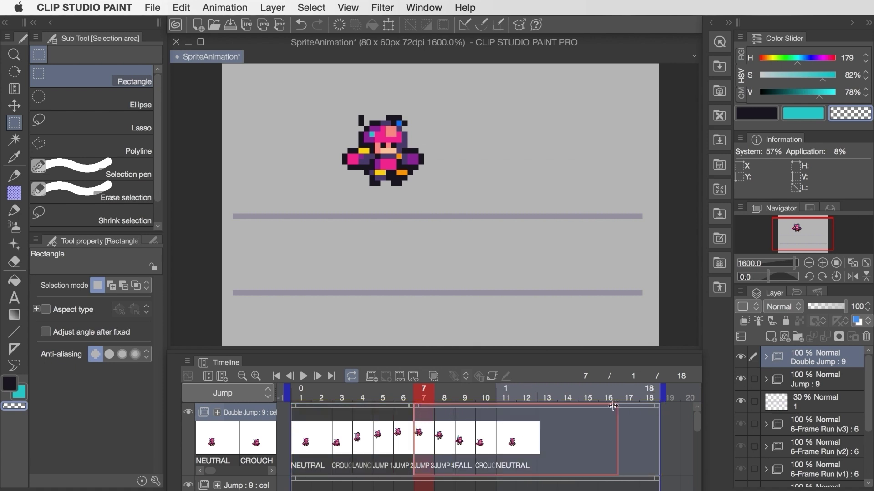
pyautogui.click(545, 406)
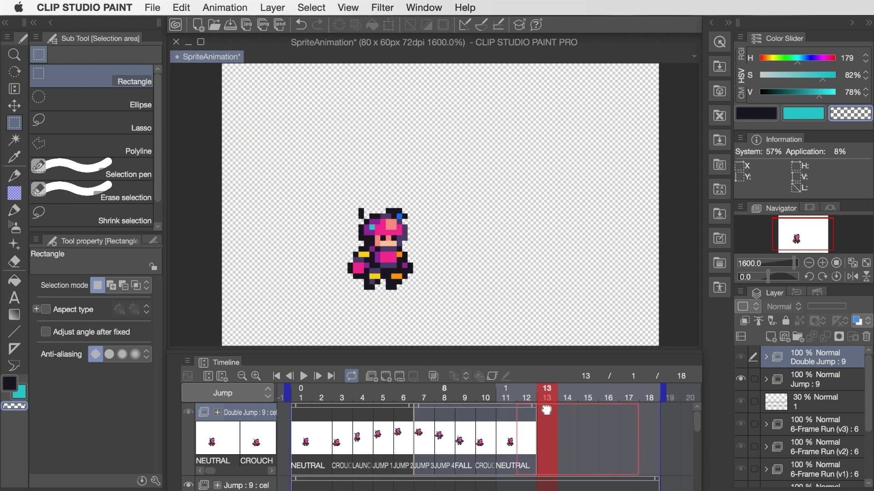
pyautogui.moveTo(546, 409); pyautogui.dragTo(565, 410)
pyautogui.click(420, 422)
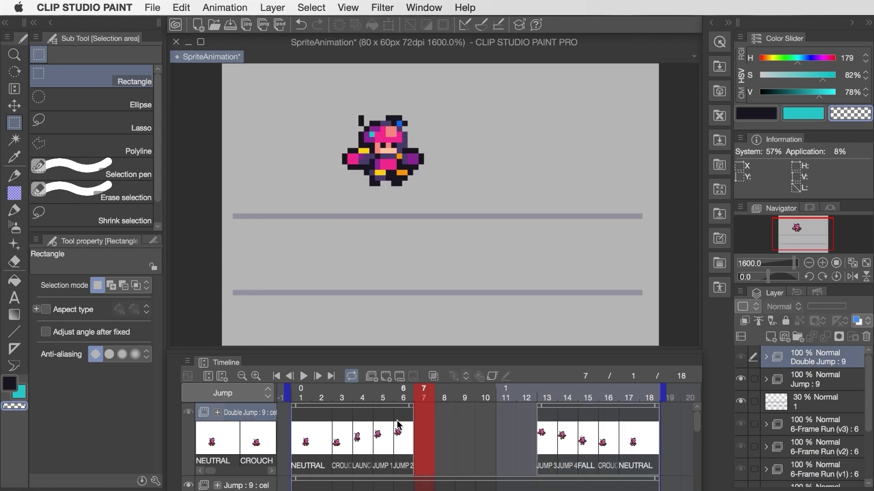
pyautogui.click(303, 376)
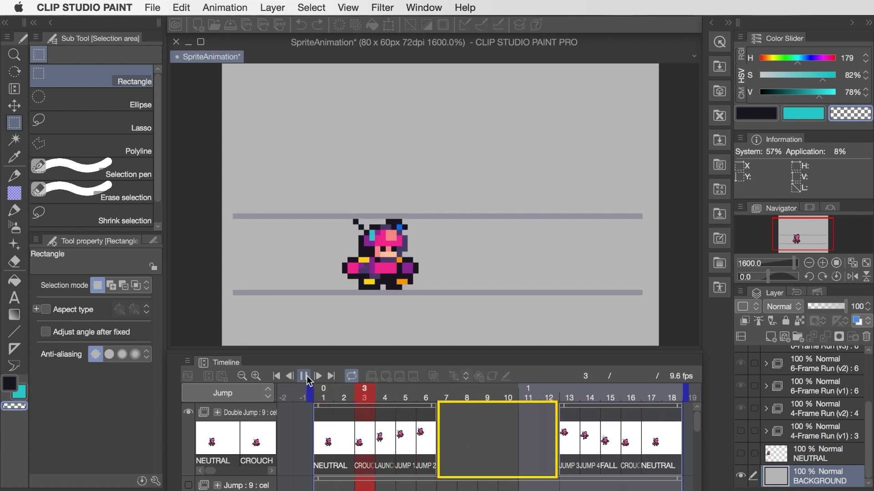
pyautogui.click(304, 376)
# Duplicate the LAUNCH cel layer in the Double Jump folder and rename the copy as LAUNCH 2.
pyautogui.scroll(-3, 819, 428)
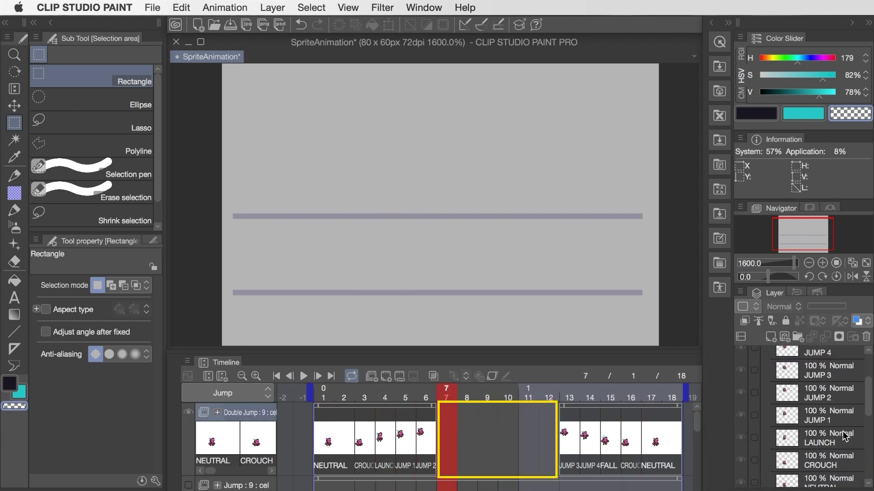
pyautogui.click(843, 434)
pyautogui.click(272, 7)
pyautogui.click(306, 102)
pyautogui.doubleClick(821, 461)
pyautogui.write('LAUNCH 2')
pyautogui.press('Return')
# Assign the LAUNCH 2 cel to frame 7 of the Double Jump track.
pyautogui.click(448, 406)
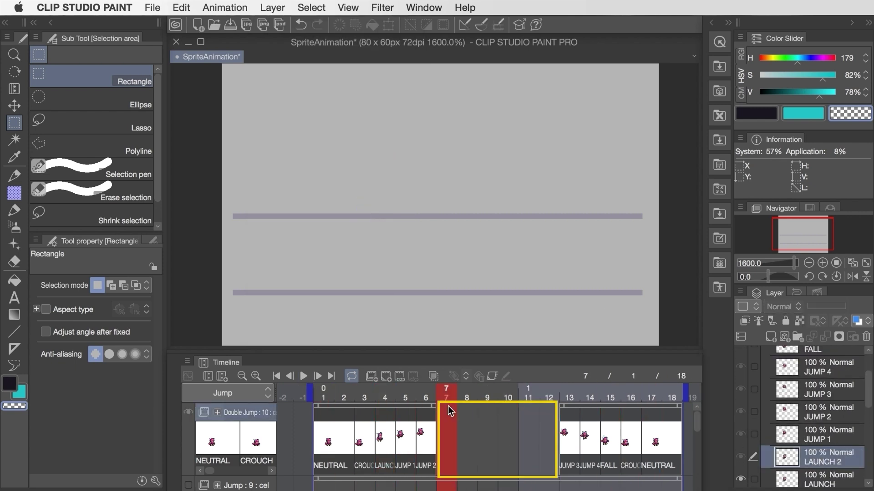
pyautogui.doubleClick(448, 407)
pyautogui.click(620, 223)
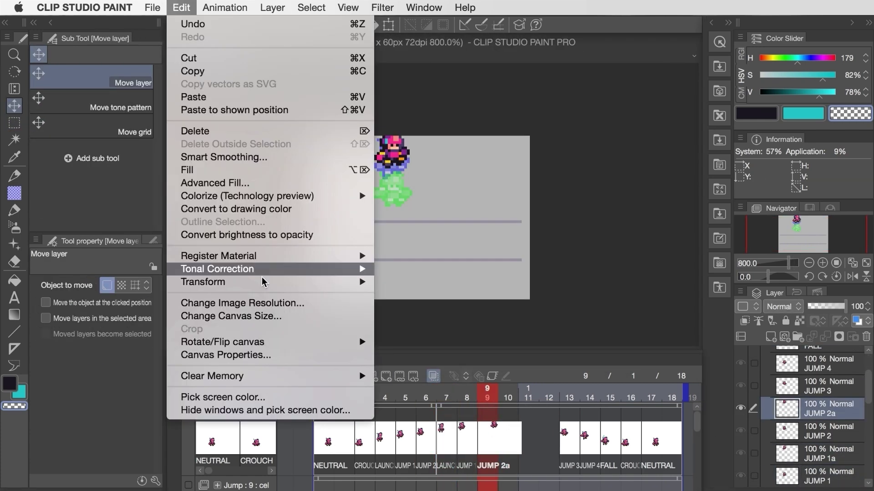
# Change the canvas size to 80 x 80 px.
pyautogui.click(236, 313)
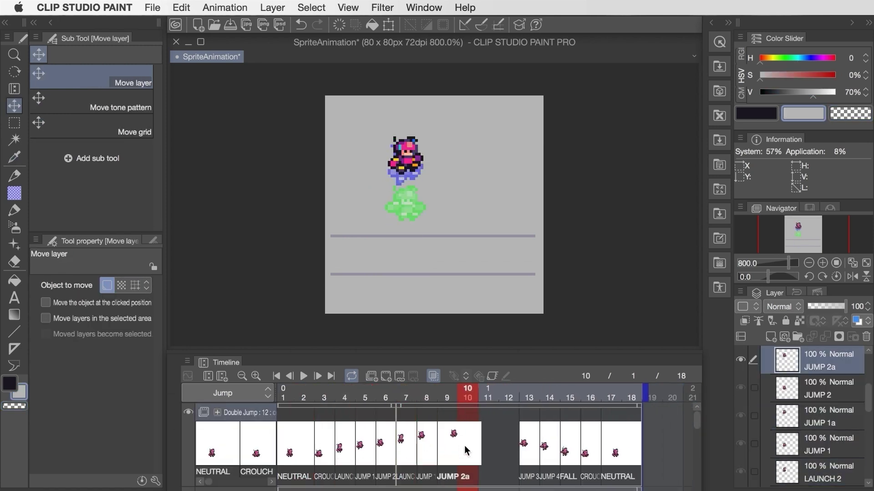
# Create the JUMP 3a and JUMP 4a cels, assign them to frames 10 and 11, and play the double jump.
pyautogui.click(272, 8)
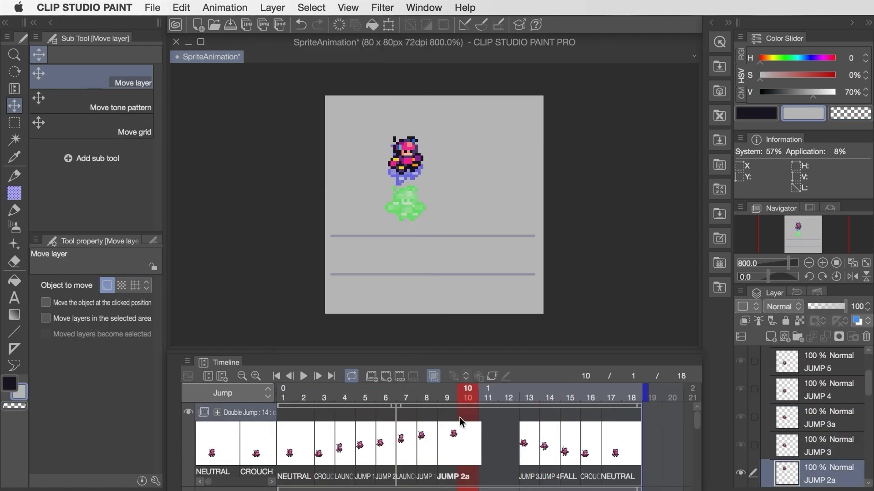
pyautogui.doubleClick(459, 418)
pyautogui.scroll(-3, 390, 313)
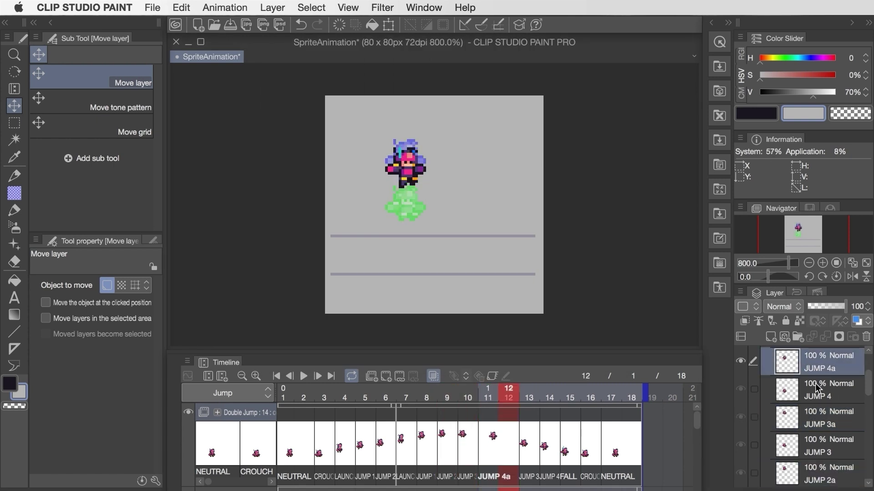
pyautogui.click(304, 376)
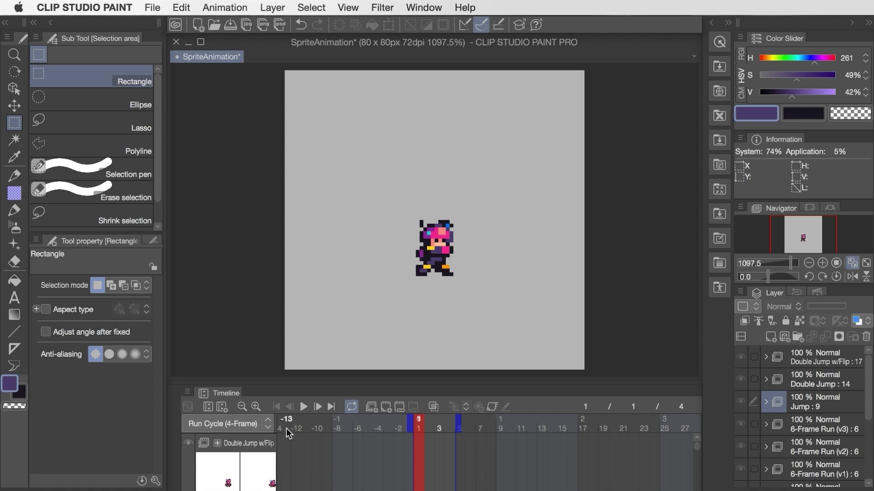
# Play the Run Cycle (4-Frame) timeline, then switch to Run Cycle (6-Frame) and play it.
pyautogui.click(304, 407)
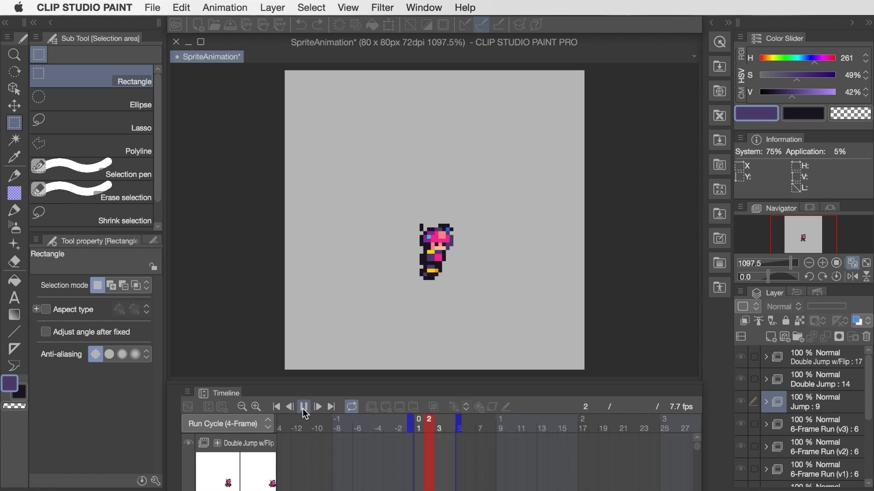
pyautogui.click(303, 409)
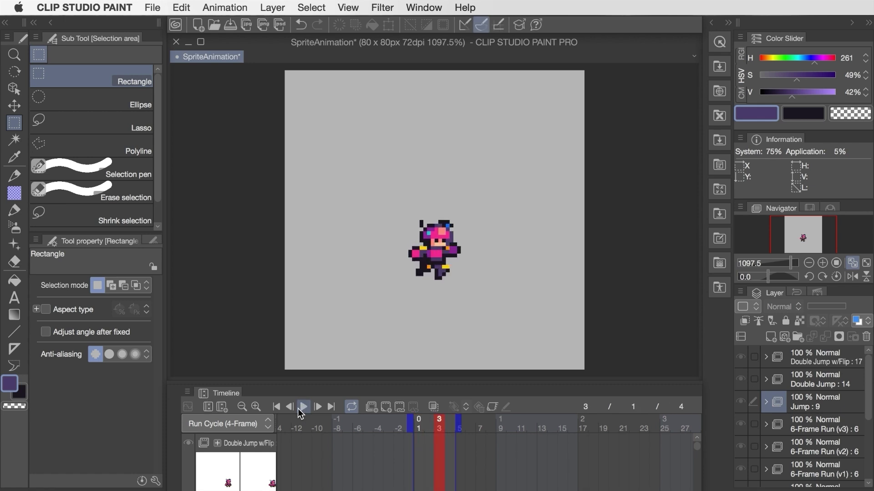
pyautogui.click(275, 407)
pyautogui.click(266, 424)
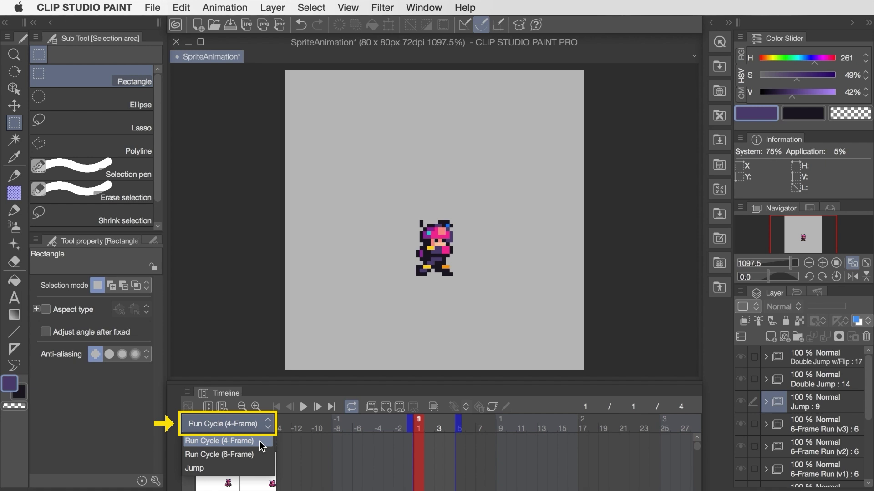
pyautogui.click(257, 455)
pyautogui.click(303, 408)
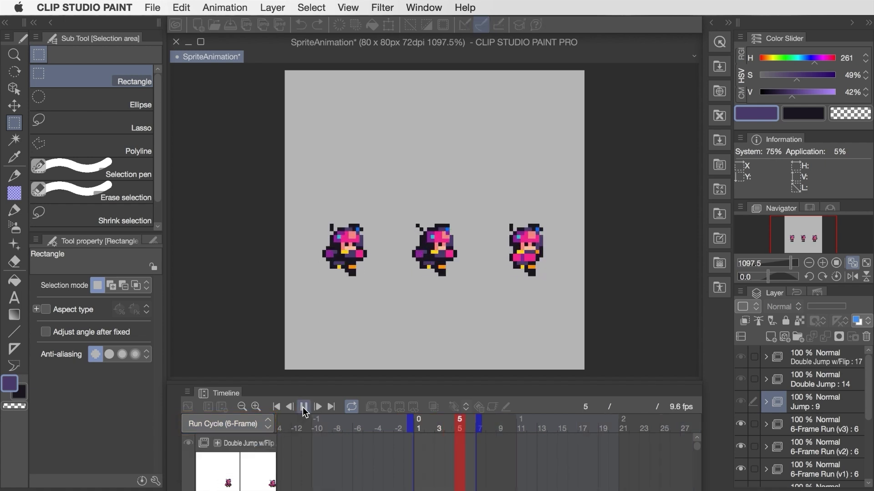
pyautogui.click(304, 409)
# Switch to the Jump timeline and play its animations.
pyautogui.click(260, 424)
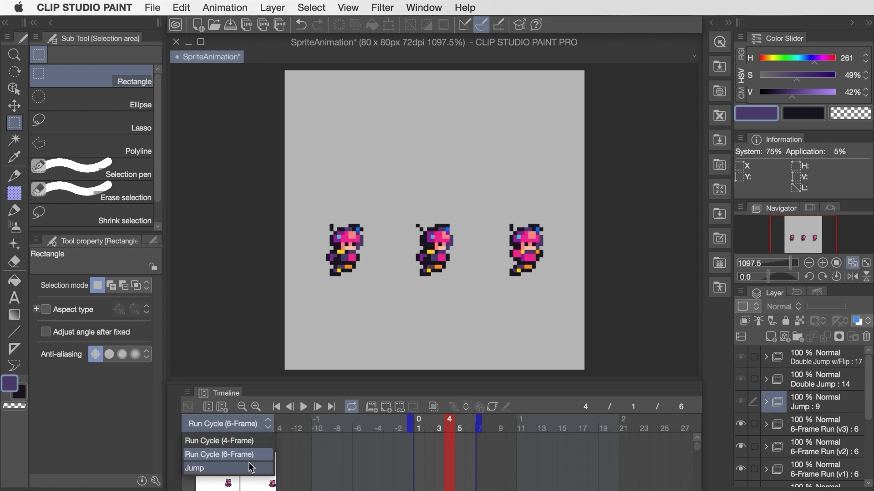
pyautogui.click(250, 468)
pyautogui.click(303, 407)
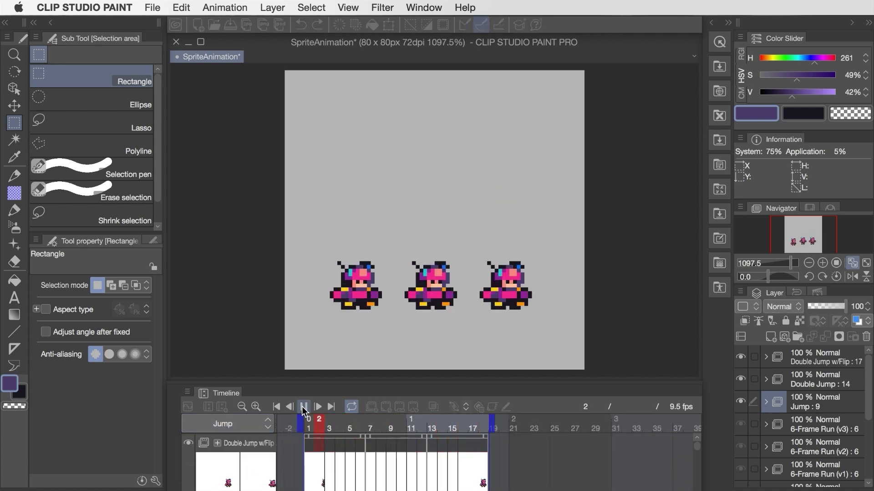
pyautogui.click(301, 406)
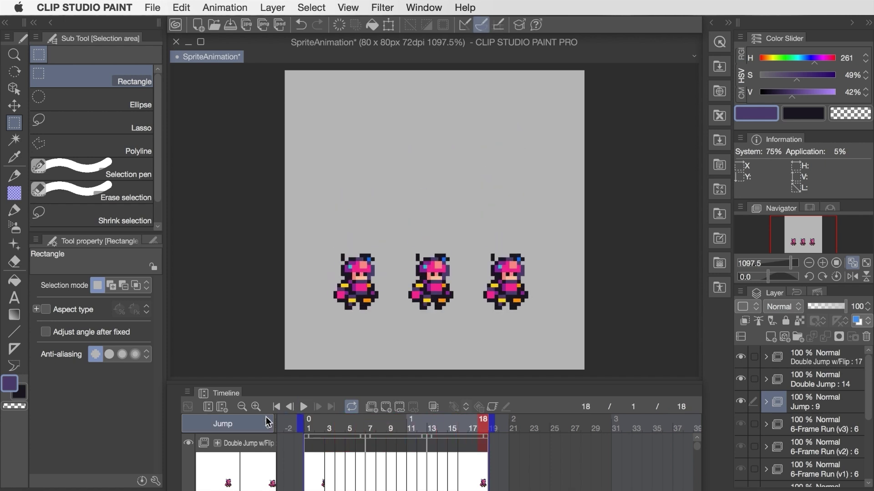
# Return to the Run Cycle (4-Frame) timeline and show a canvas grid with an 8 px gap and 1 division.
pyautogui.click(253, 421)
pyautogui.click(247, 442)
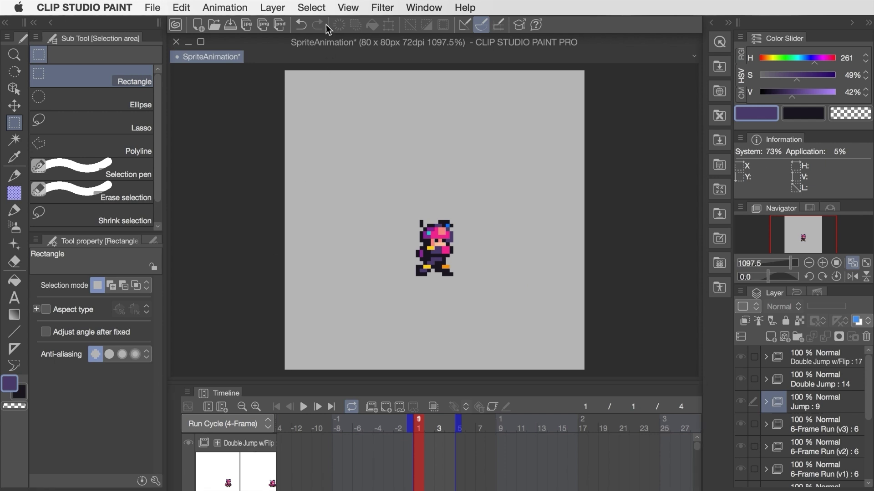
pyautogui.click(348, 10)
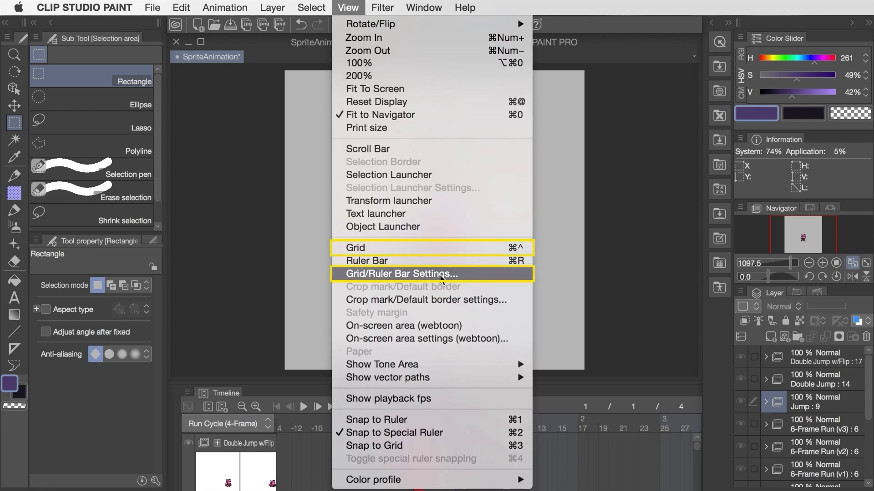
pyautogui.click(464, 277)
pyautogui.click(439, 335)
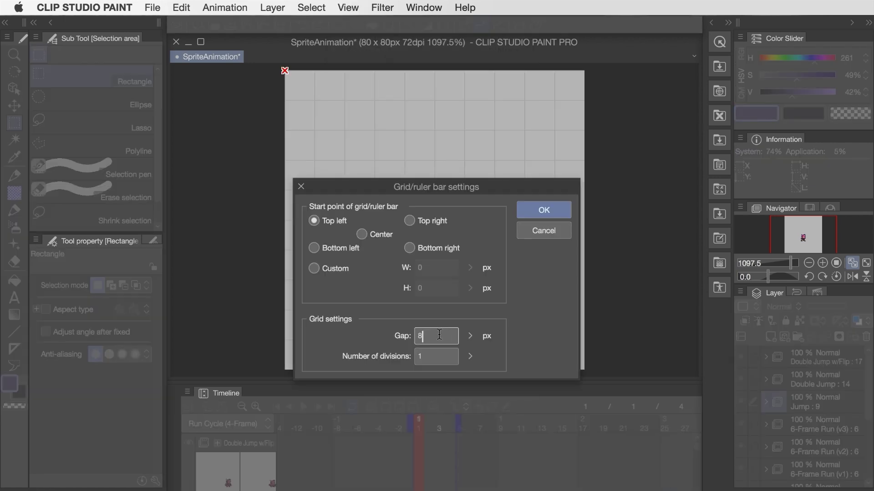
pyautogui.click(543, 211)
# Ungroup the 4-Frame Run (v2) animation folder into separate RUN layers.
pyautogui.scroll(-3, 820, 438)
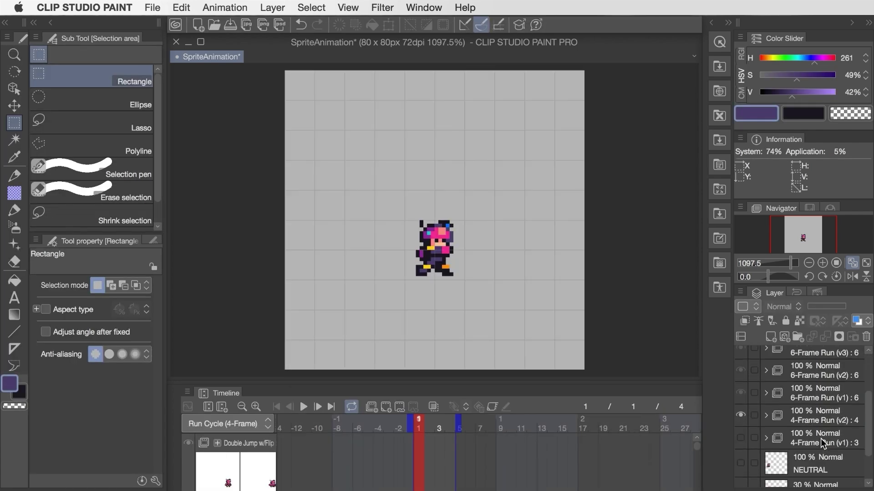
pyautogui.click(809, 405)
pyautogui.rightClick(809, 405)
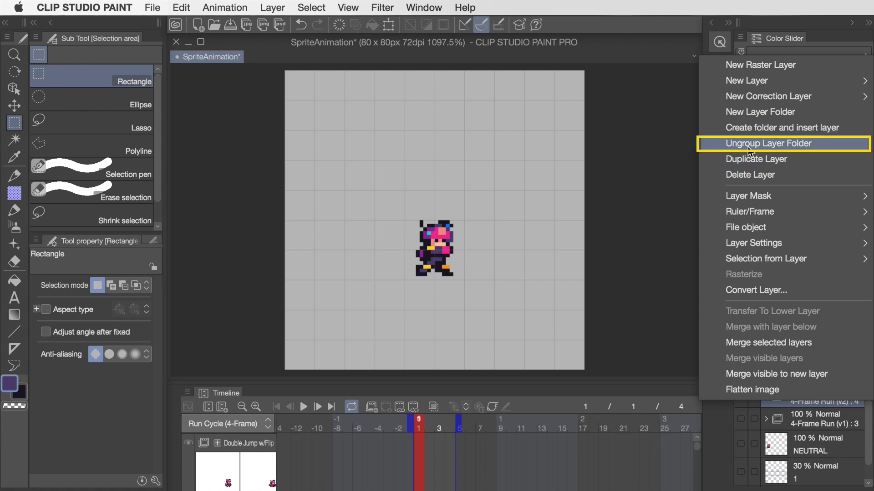
pyautogui.click(820, 145)
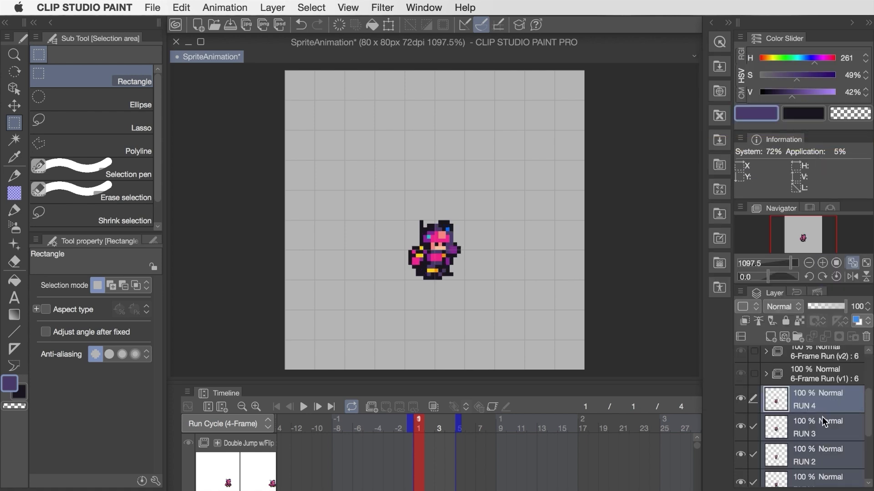
# Move the RUN layers apart into one row, in order from RUN 1 to RUN 4, each within a two-by-two block of grid cells.
pyautogui.scroll(-1, 822, 417)
pyautogui.click(808, 390)
pyautogui.press('k')
pyautogui.moveTo(447, 248); pyautogui.dragTo(563, 247)
pyautogui.click(785, 409)
pyautogui.moveTo(450, 311); pyautogui.dragTo(510, 311)
pyautogui.click(808, 464)
pyautogui.moveTo(512, 276); pyautogui.dragTo(461, 279)
# Select the 64 x 16 px area around the four run sprites and crop the canvas to it.
pyautogui.press('m')
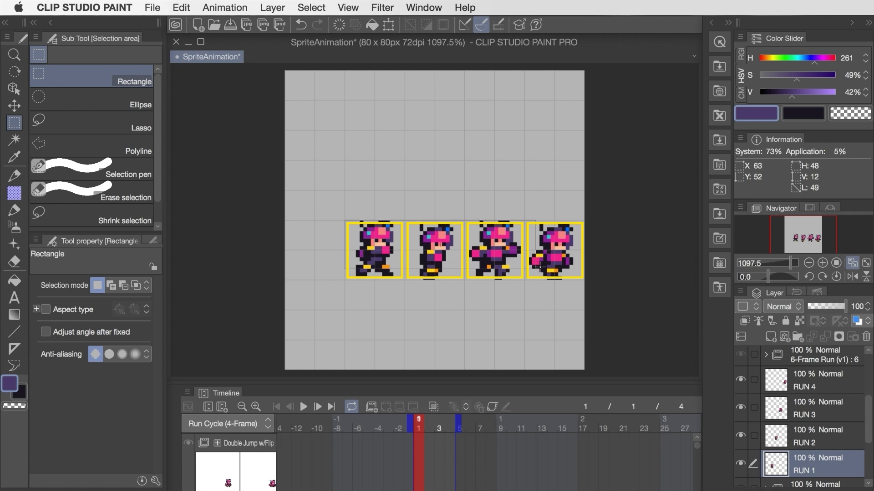
pyautogui.moveTo(539, 269); pyautogui.dragTo(584, 280)
pyautogui.click(181, 7)
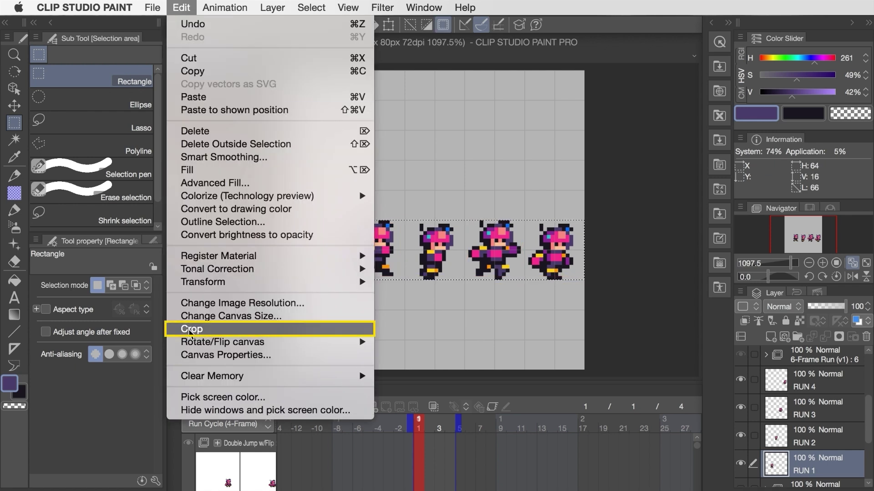
pyautogui.click(229, 331)
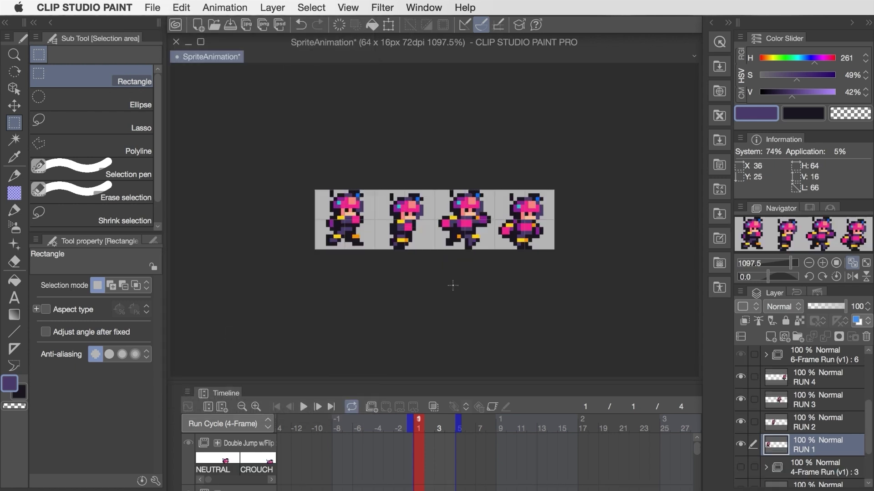
# Hide the BACKGROUND layer and export the sprite sheet as a single-layer PNG.
pyautogui.scroll(-3, 772, 409)
pyautogui.click(740, 476)
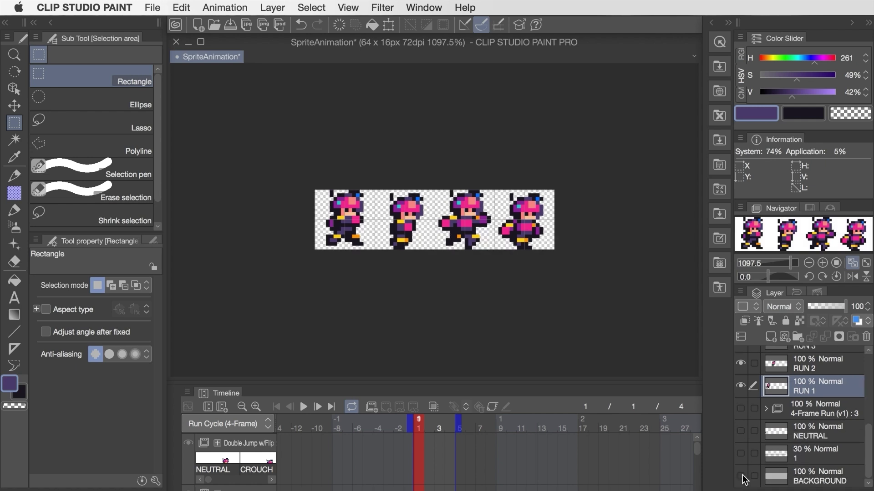
pyautogui.click(155, 7)
pyautogui.moveTo(250, 160)
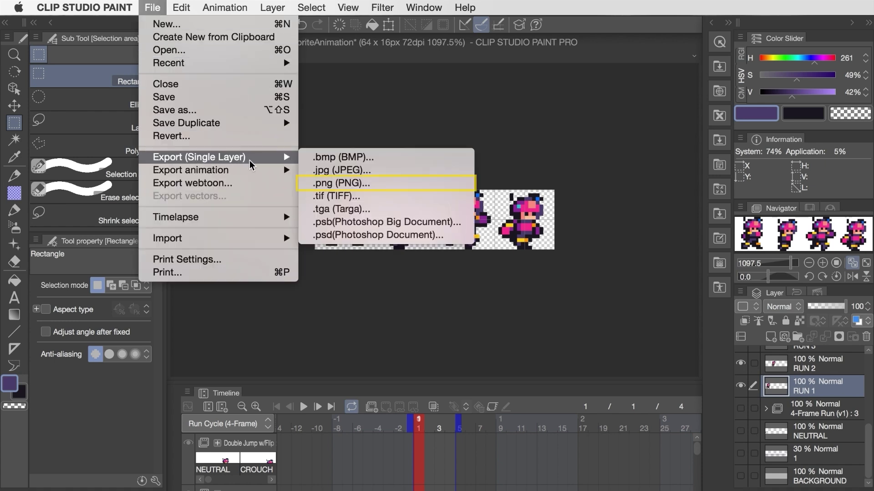